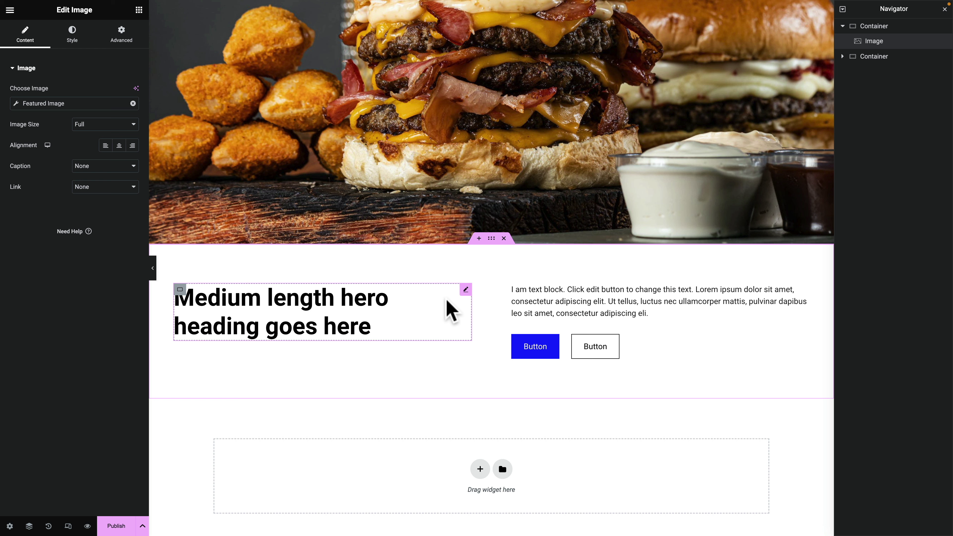
Replace the hero heading's placeholder text with the dynamic Post Title.
{"action": "left_click", "coordinate": [466, 290]}
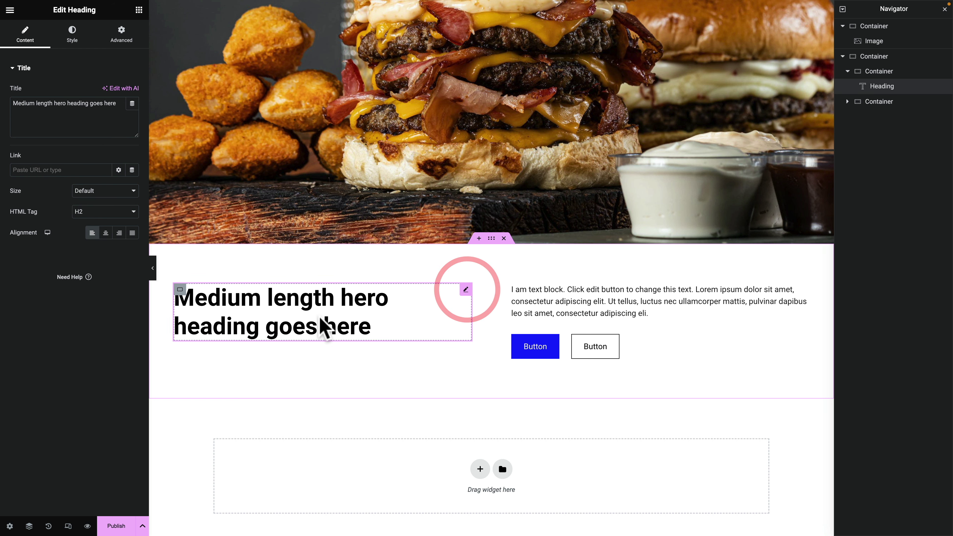
{"action": "left_click", "coordinate": [131, 103]}
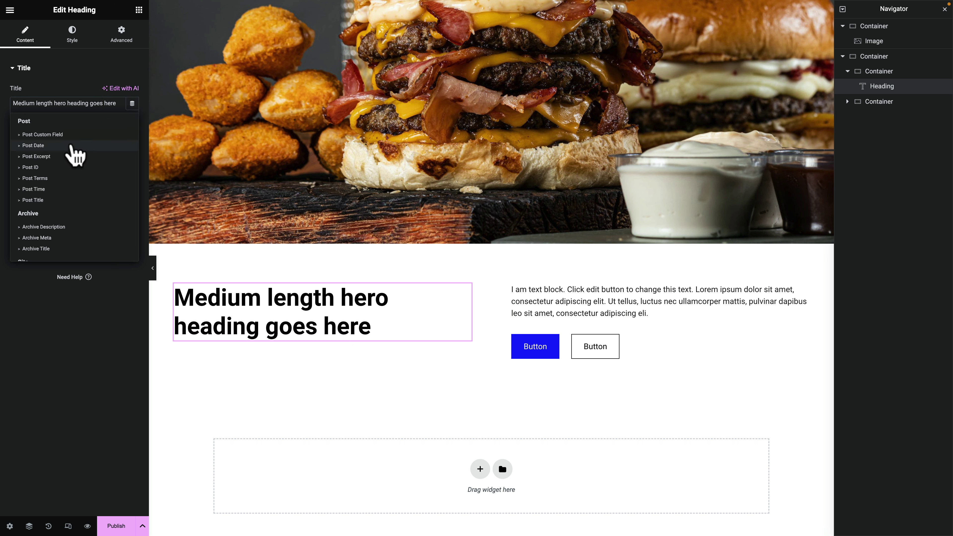
{"action": "left_click", "coordinate": [42, 199]}
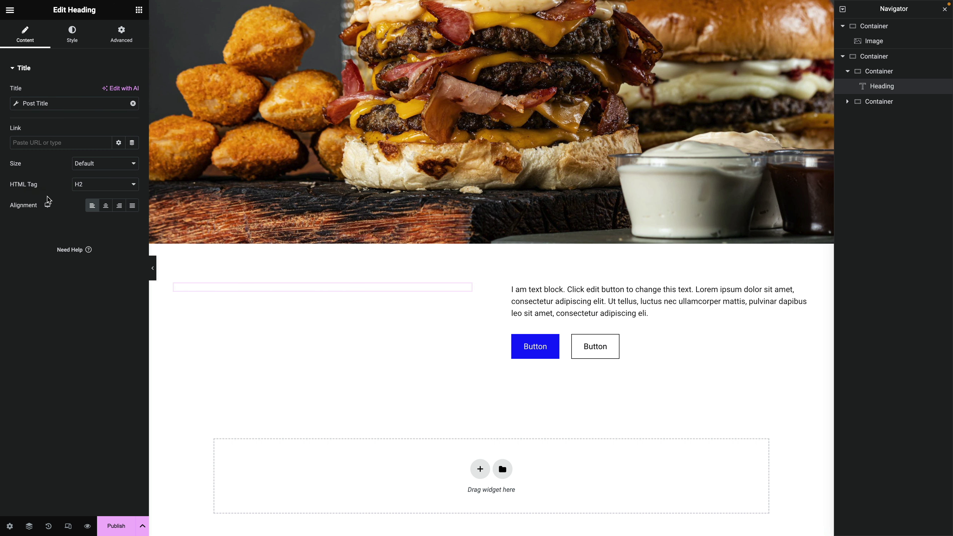
Apply the Primary global font to the post title heading.
{"action": "left_click", "coordinate": [77, 40]}
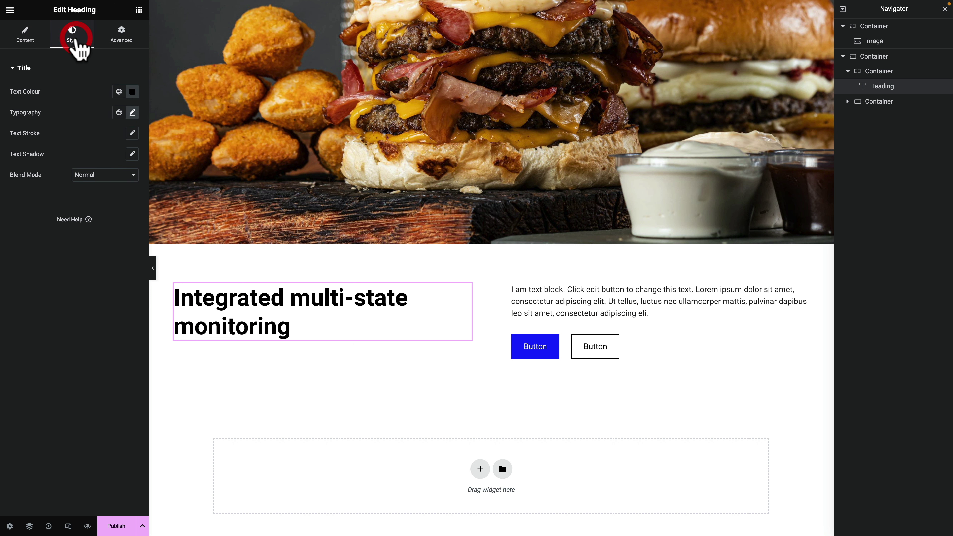
{"action": "left_click", "coordinate": [119, 112]}
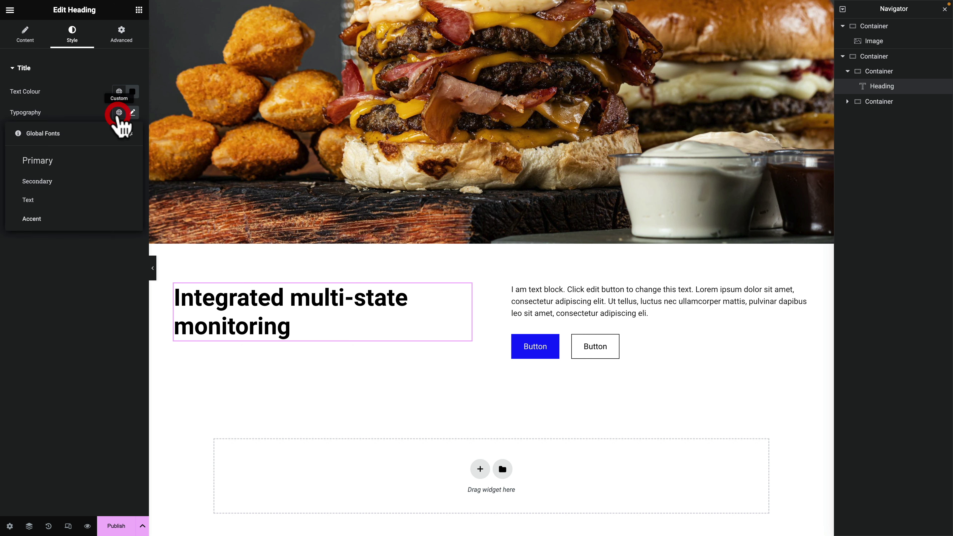
{"action": "left_click", "coordinate": [46, 168]}
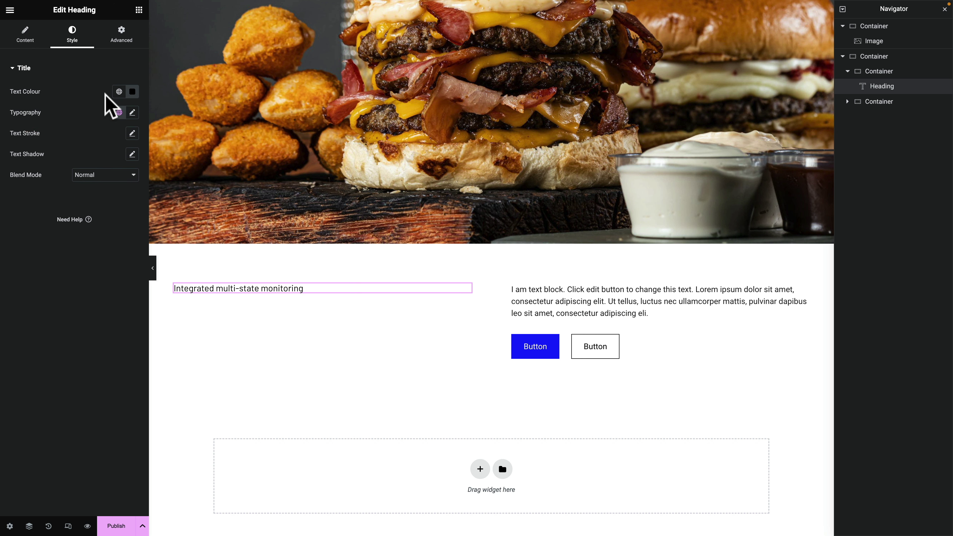
{"action": "left_click", "coordinate": [24, 38]}
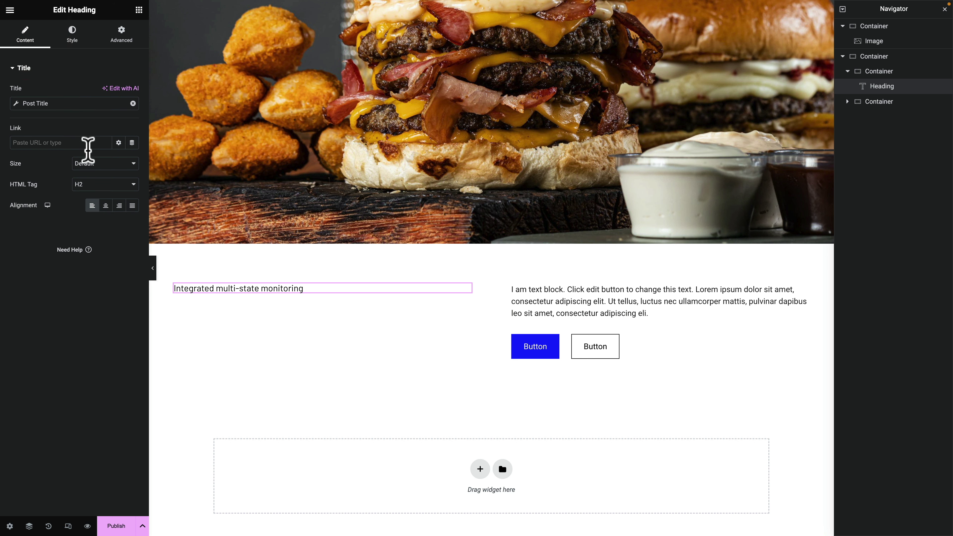
{"action": "left_click", "coordinate": [100, 184]}
{"action": "left_click", "coordinate": [101, 188]}
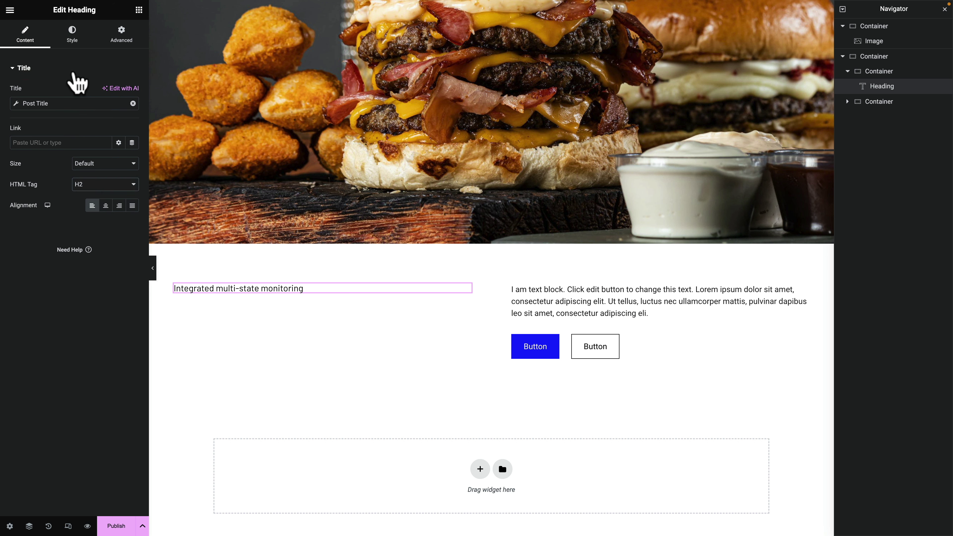
Customize the heading's typography, switching the size unit to rem and setting the size to 4.5.
{"action": "left_click", "coordinate": [71, 33]}
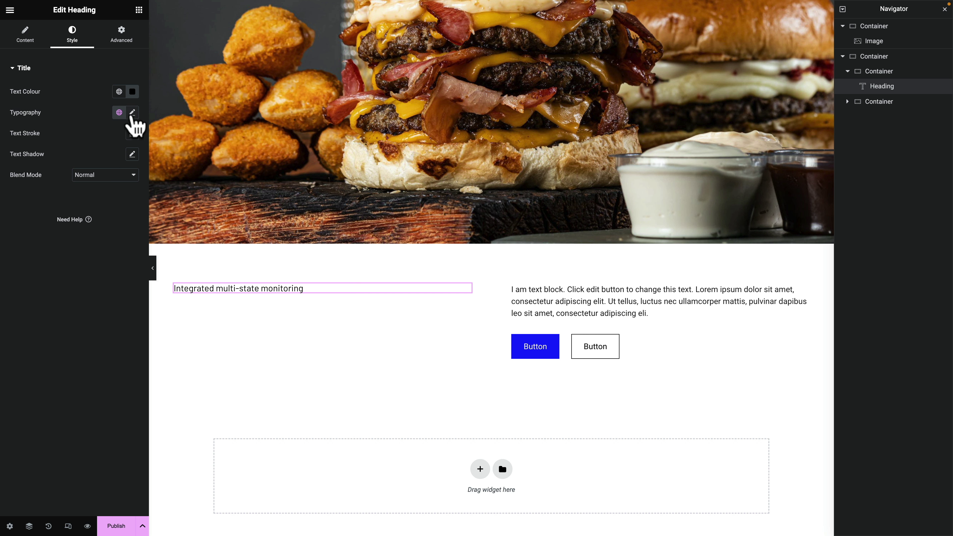
{"action": "left_click", "coordinate": [131, 113]}
{"action": "left_click_drag", "start_coordinate": [24, 190], "coordinate": [38, 190]}
{"action": "left_click", "coordinate": [121, 177]}
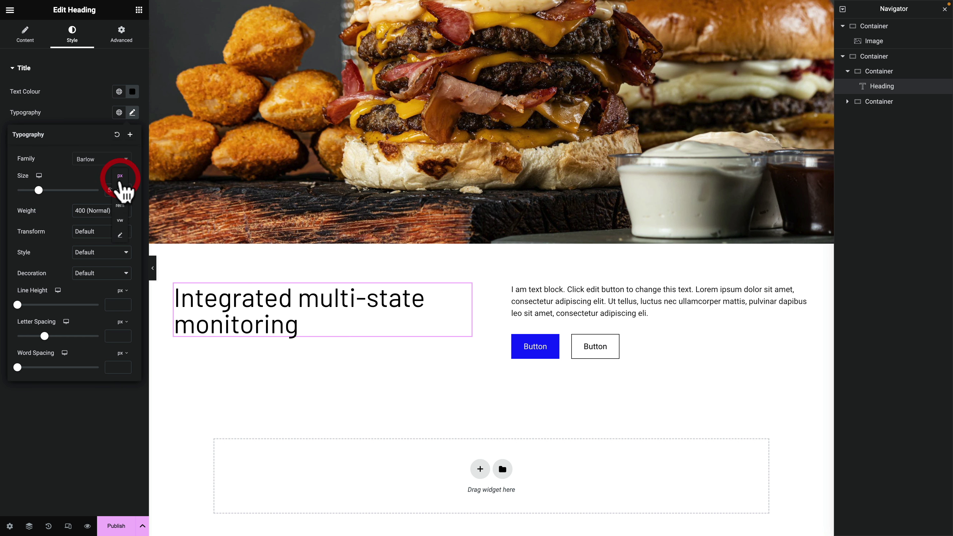
{"action": "left_click", "coordinate": [120, 205]}
{"action": "left_click", "coordinate": [113, 190]}
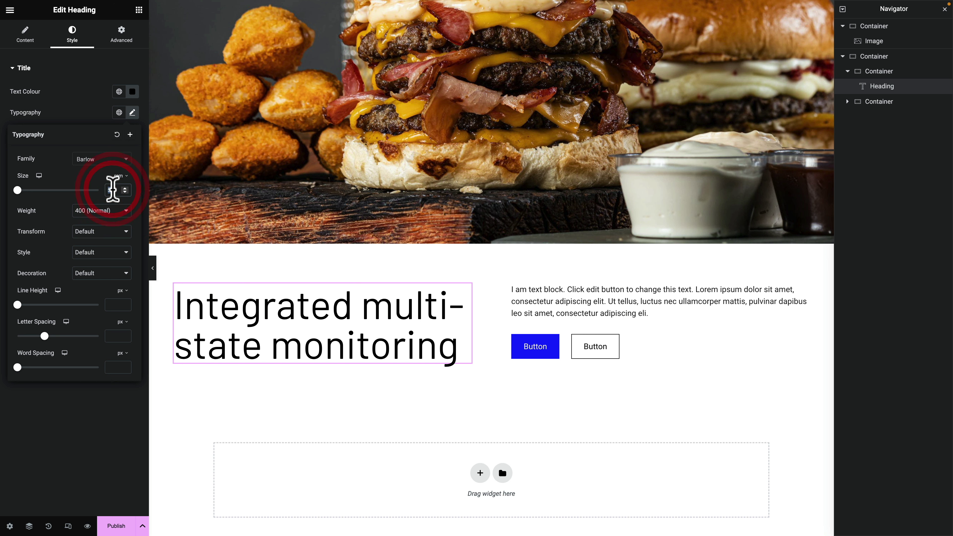
{"action": "type", "text": "6"}
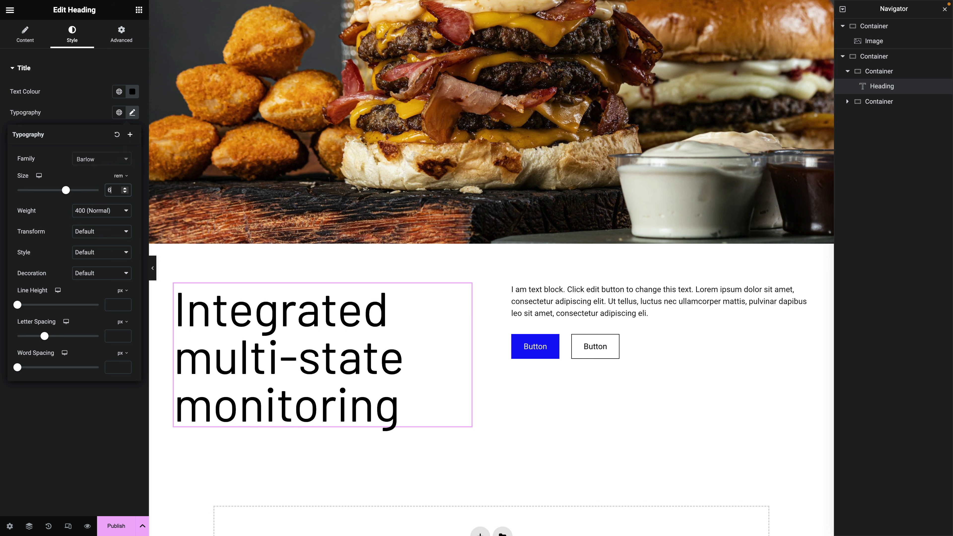
{"action": "key", "text": "BackSpace"}
{"action": "type", "text": "4.5"}
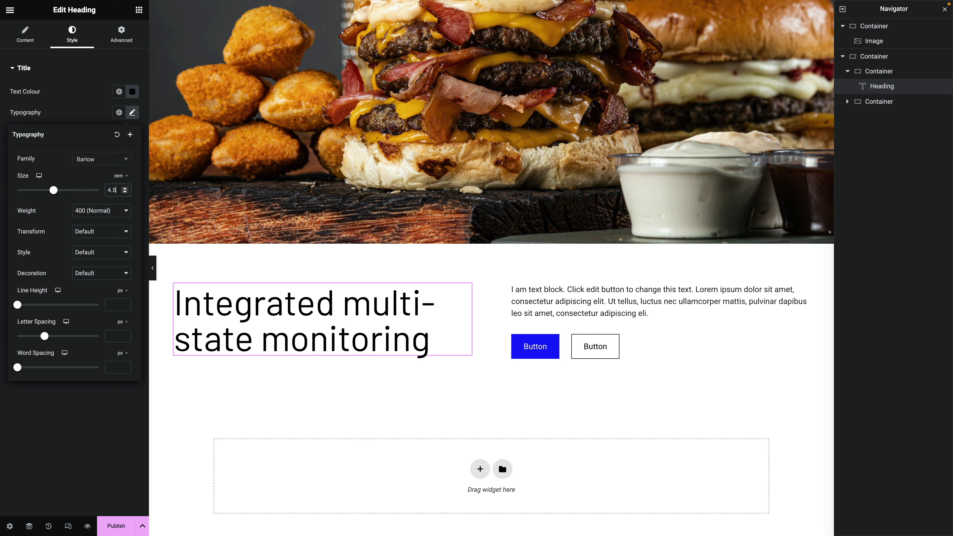
Fill the text block beside the heading with the dynamic Post Excerpt, with excerpt length 40 and applied to post content.
{"action": "left_click", "coordinate": [577, 304]}
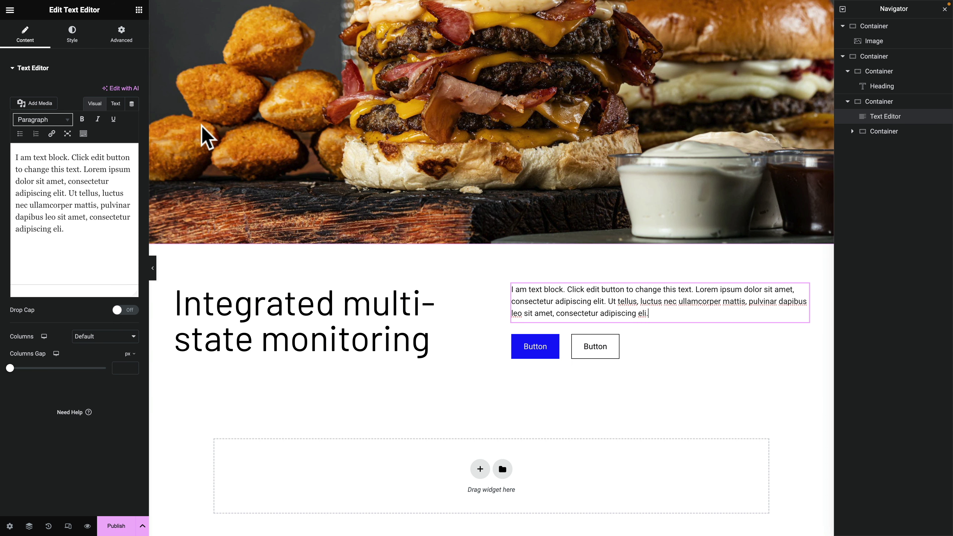
{"action": "left_click", "coordinate": [132, 104]}
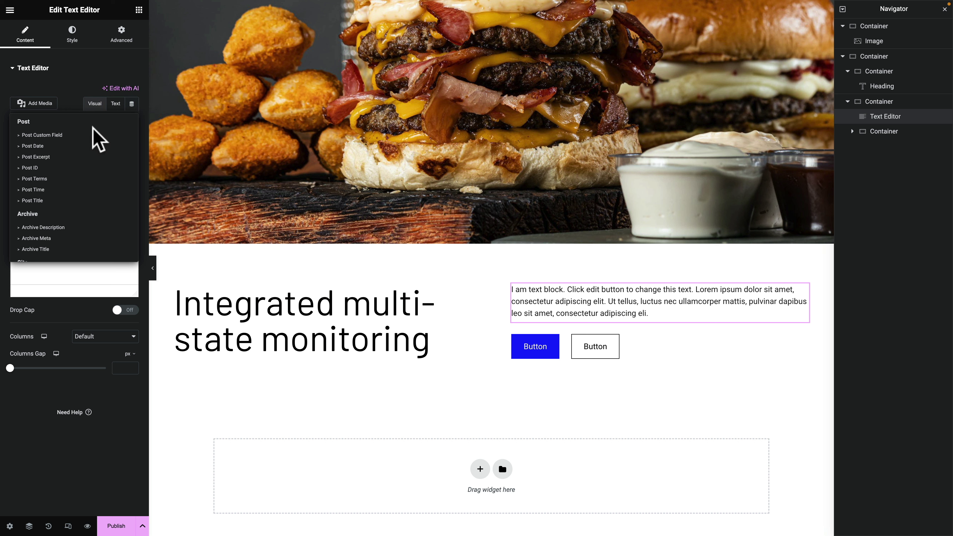
{"action": "left_click", "coordinate": [52, 158]}
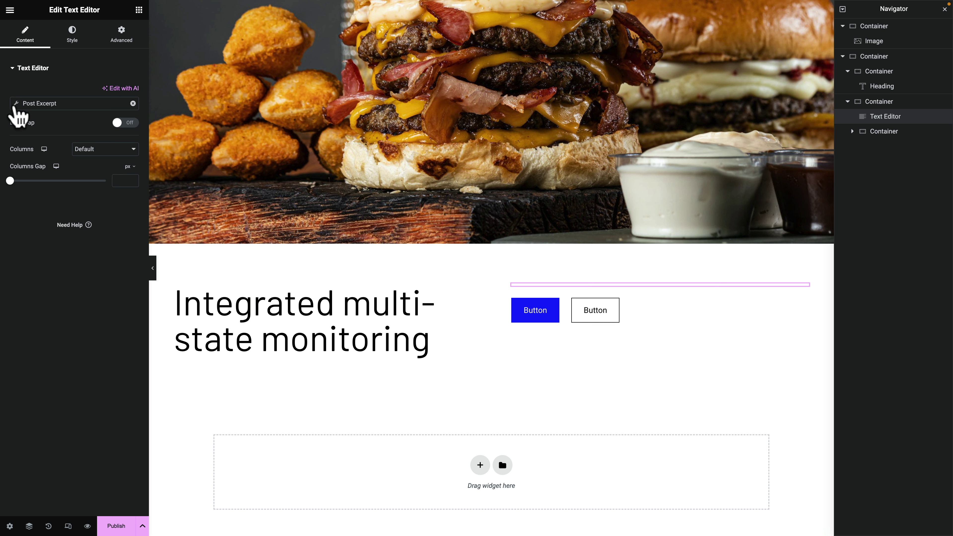
{"action": "left_click", "coordinate": [16, 104]}
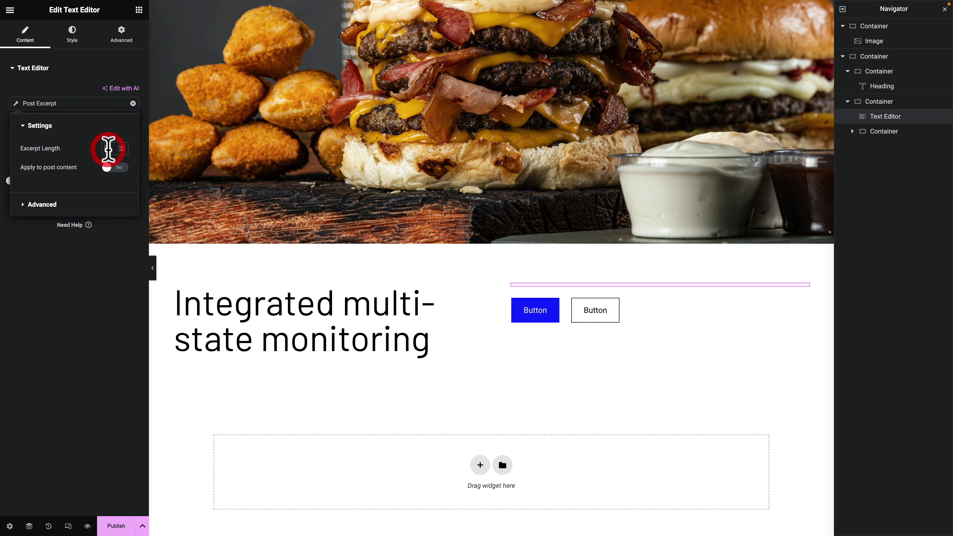
{"action": "type", "text": "40"}
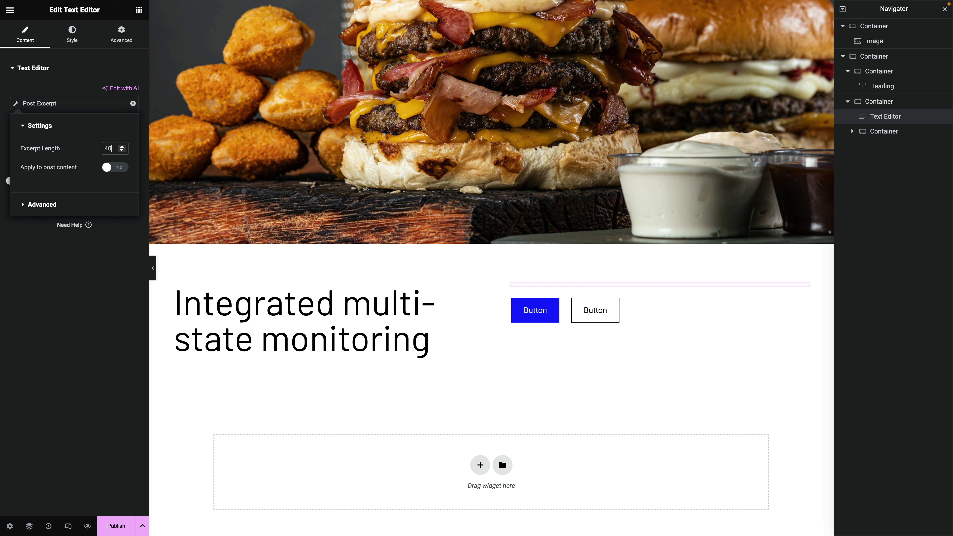
{"action": "left_click", "coordinate": [124, 168]}
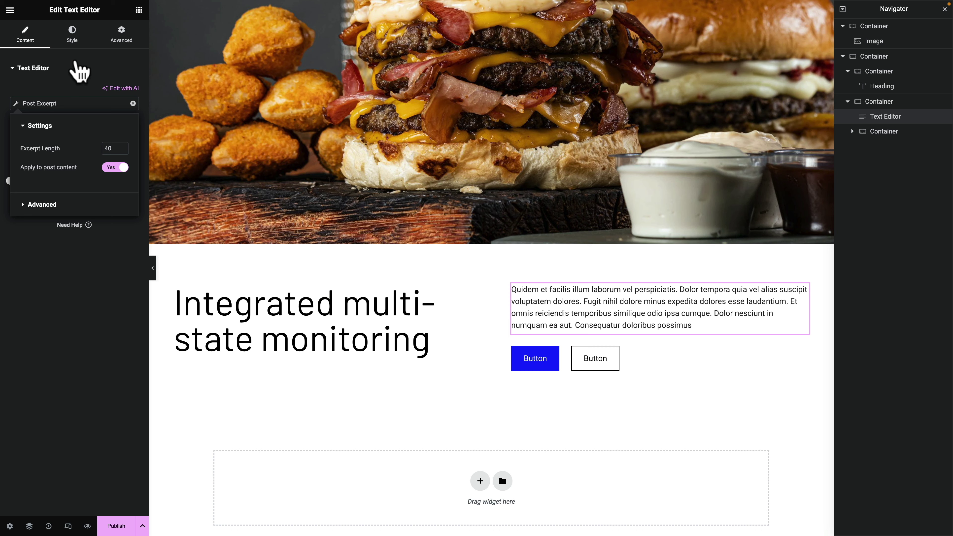
Apply the Primary global font to the excerpt text block.
{"action": "left_click", "coordinate": [72, 34]}
{"action": "left_click", "coordinate": [119, 133]}
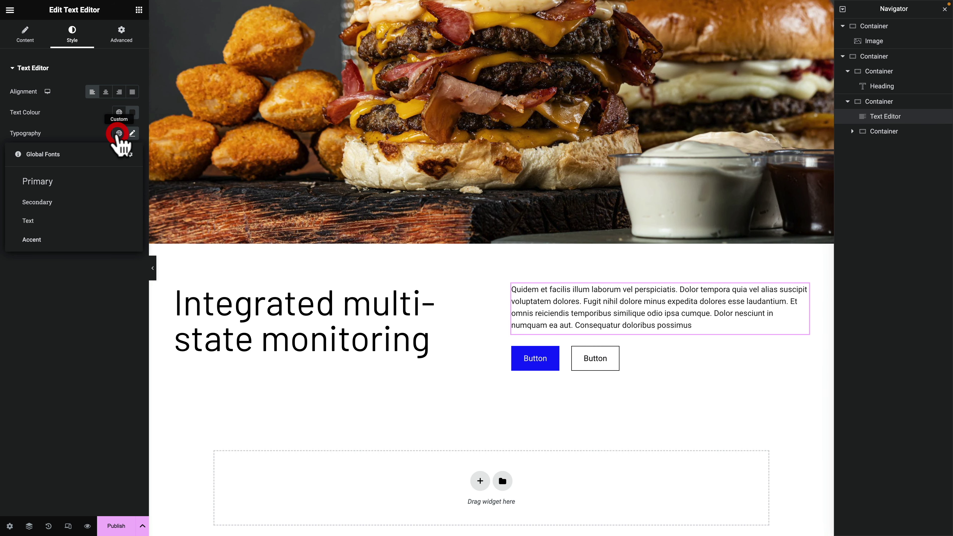
{"action": "left_click", "coordinate": [56, 176]}
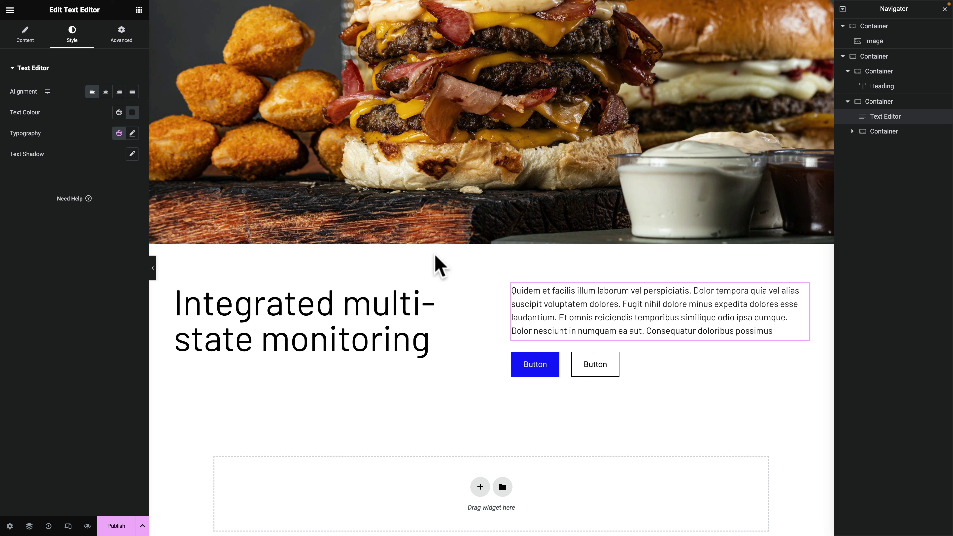
Delete the inner container holding the two buttons beneath the excerpt.
{"action": "left_click", "coordinate": [852, 131]}
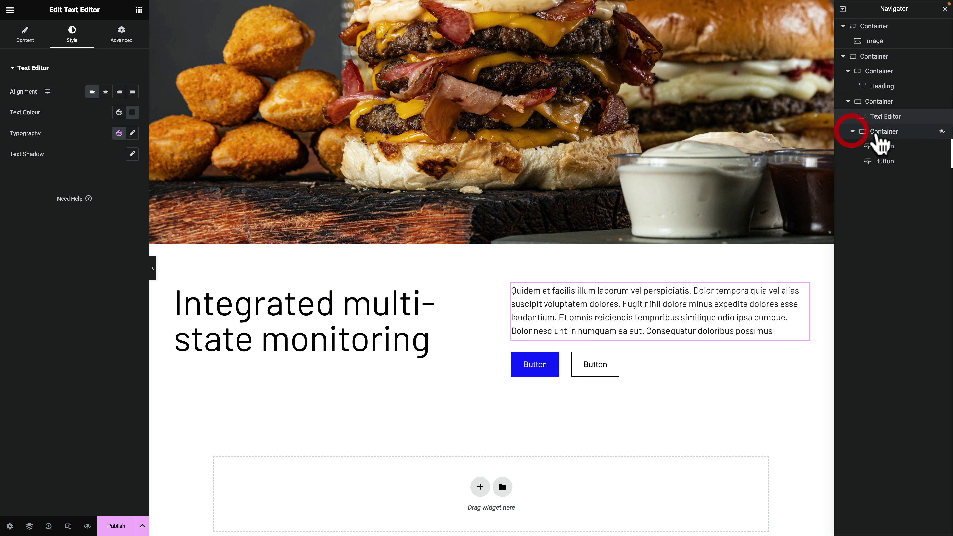
{"action": "left_click", "coordinate": [882, 132]}
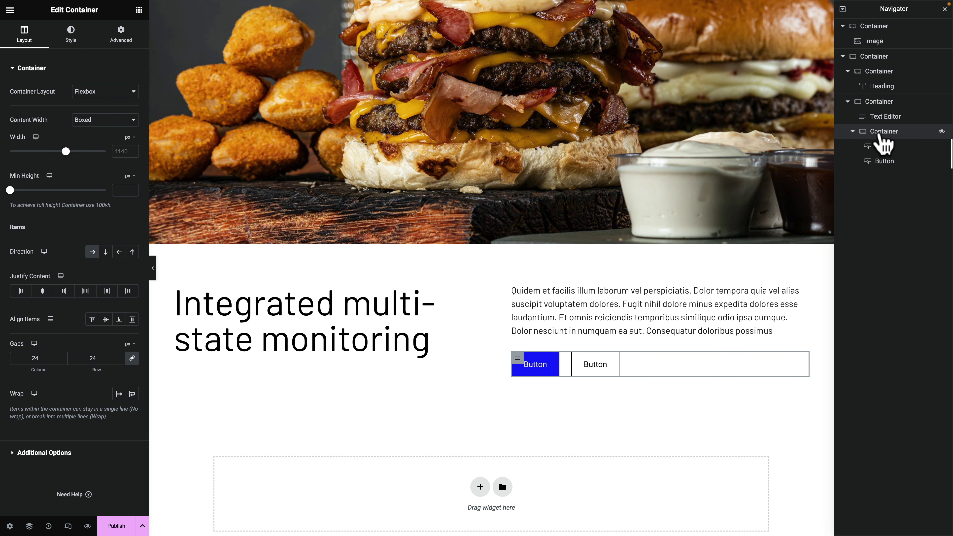
{"action": "key", "text": "Delete"}
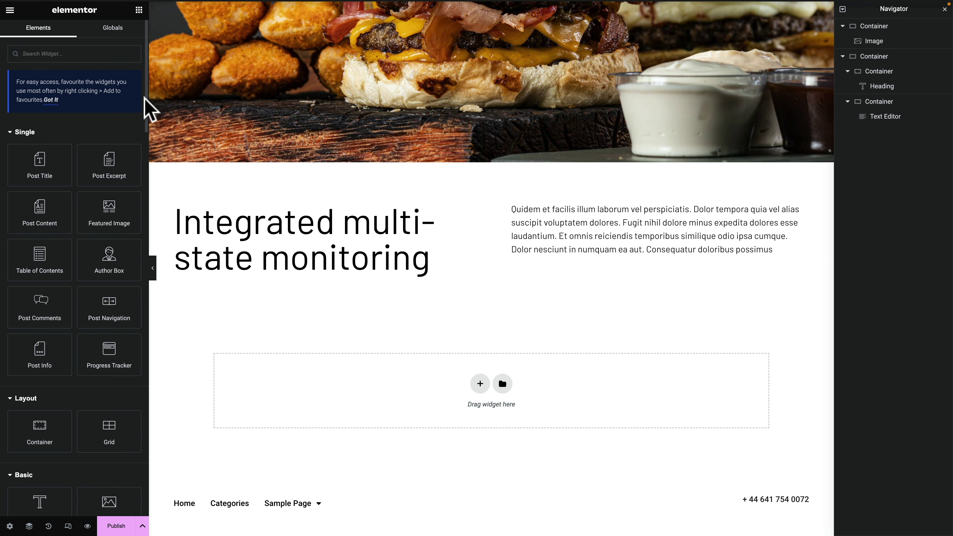
Add a Flexbox container below the title section and place the Post Content widget inside it.
{"action": "scroll", "coordinate": [82, 376], "scroll_direction": "down", "scroll_amount": 2}
{"action": "left_click", "coordinate": [482, 384]}
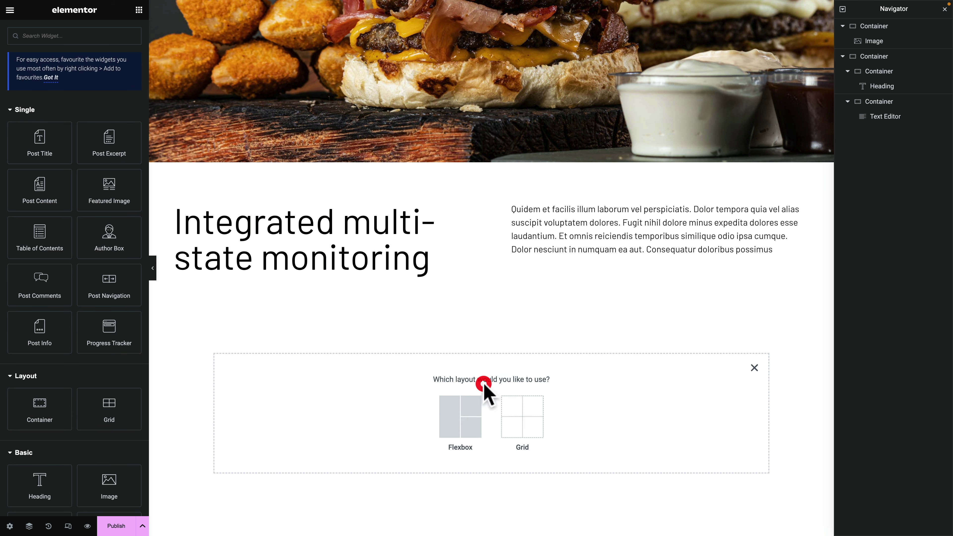
{"action": "left_click", "coordinate": [455, 407]}
{"action": "left_click", "coordinate": [444, 419]}
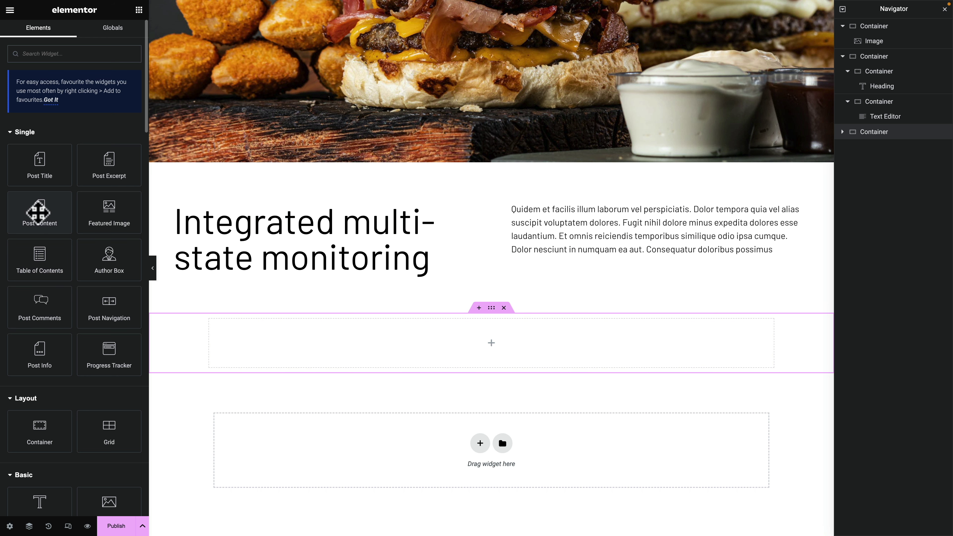
{"action": "left_click_drag", "start_coordinate": [38, 213], "coordinate": [326, 356]}
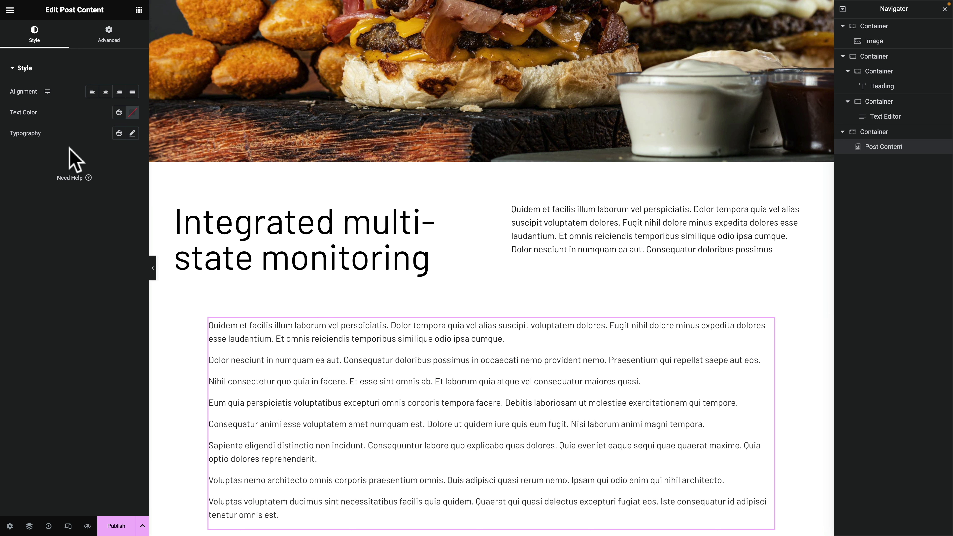
Set the boxed content width of the post content's container to 800 px.
{"action": "left_click", "coordinate": [885, 135]}
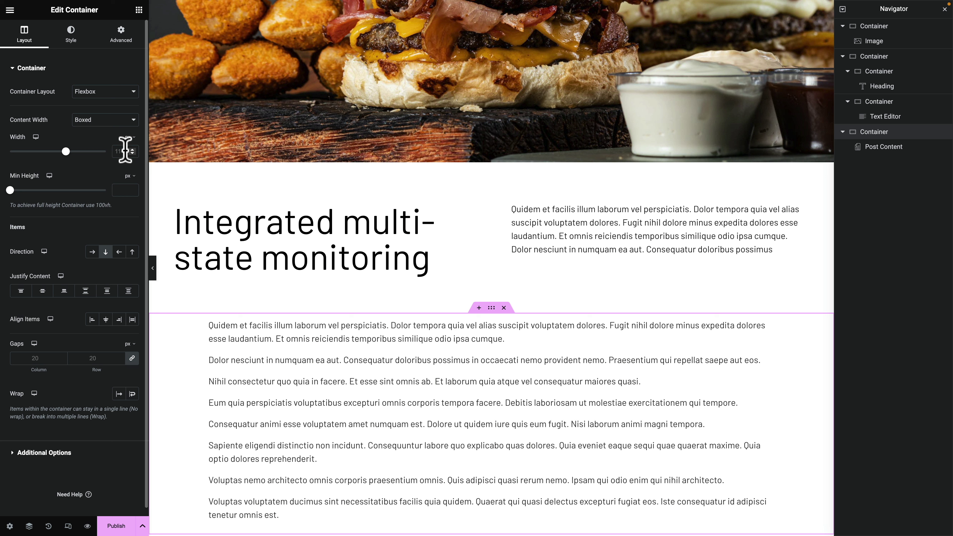
{"action": "double_click", "coordinate": [125, 151]}
{"action": "type", "text": "800"}
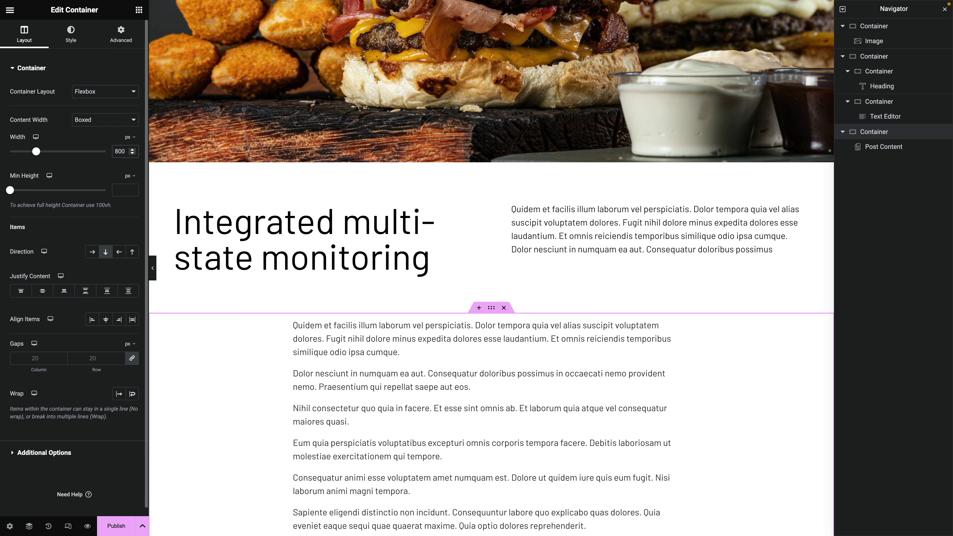
Find the Share Buttons widget and place it below the post content in the same container.
{"action": "scroll", "coordinate": [404, 386], "scroll_direction": "down", "scroll_amount": 5}
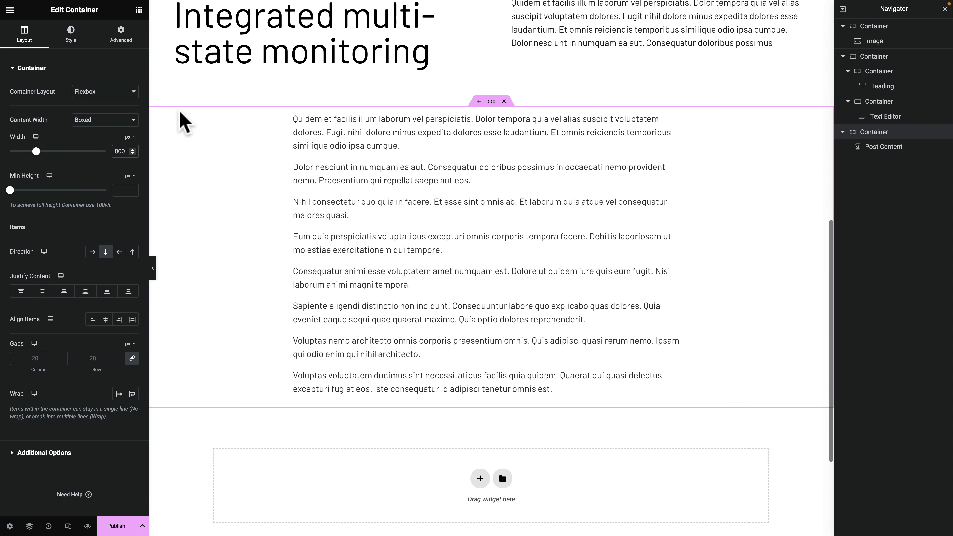
{"action": "left_click", "coordinate": [138, 9]}
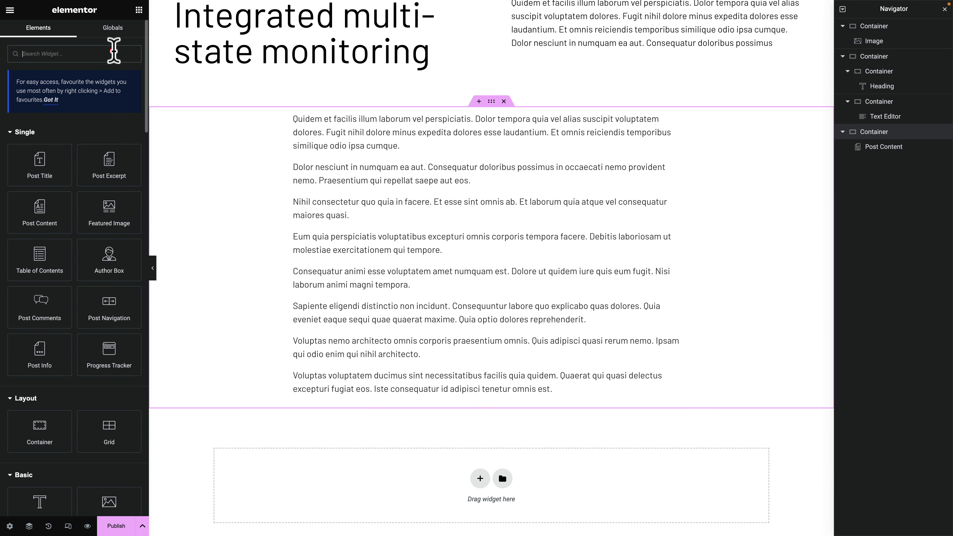
{"action": "type", "text": "soc"}
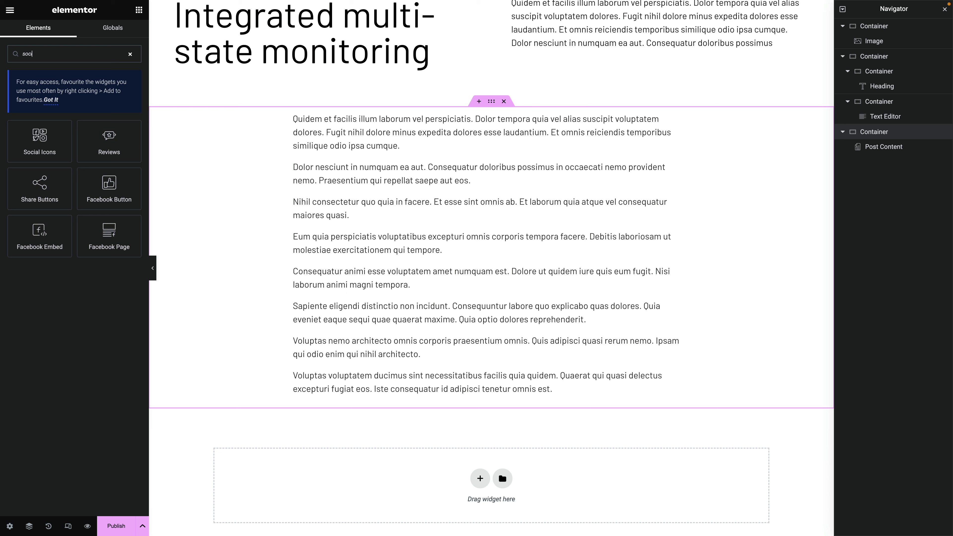
{"action": "type", "text": "i"}
{"action": "left_click_drag", "start_coordinate": [26, 185], "coordinate": [389, 387]}
Find the Post Comments widget and place it below the share buttons.
{"action": "left_click", "coordinate": [139, 9]}
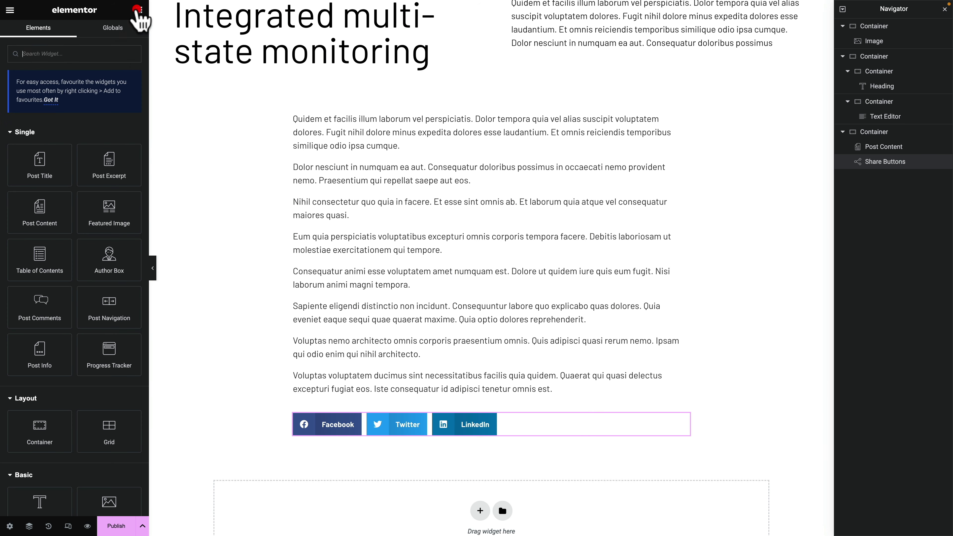
{"action": "type", "text": "comm"}
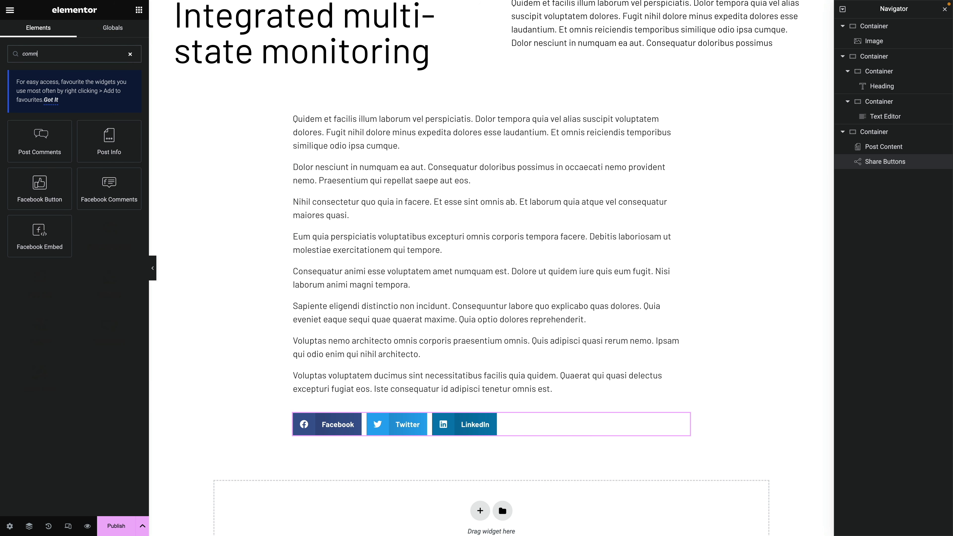
{"action": "left_click_drag", "start_coordinate": [43, 138], "coordinate": [387, 441]}
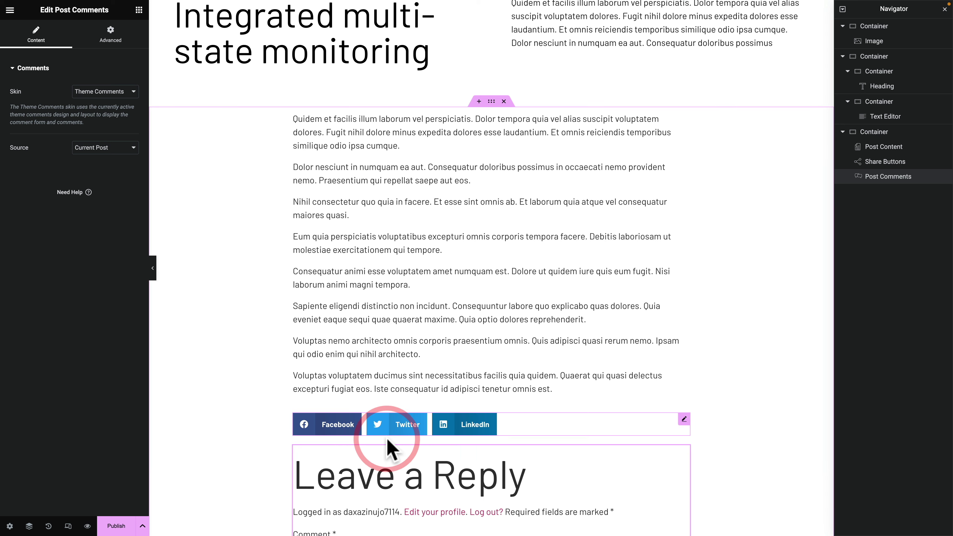
Place the Post Info widget above the excerpt in its container and remove the widget's Time item.
{"action": "scroll", "coordinate": [502, 397], "scroll_direction": "down", "scroll_amount": 4}
{"action": "left_click", "coordinate": [453, 334]}
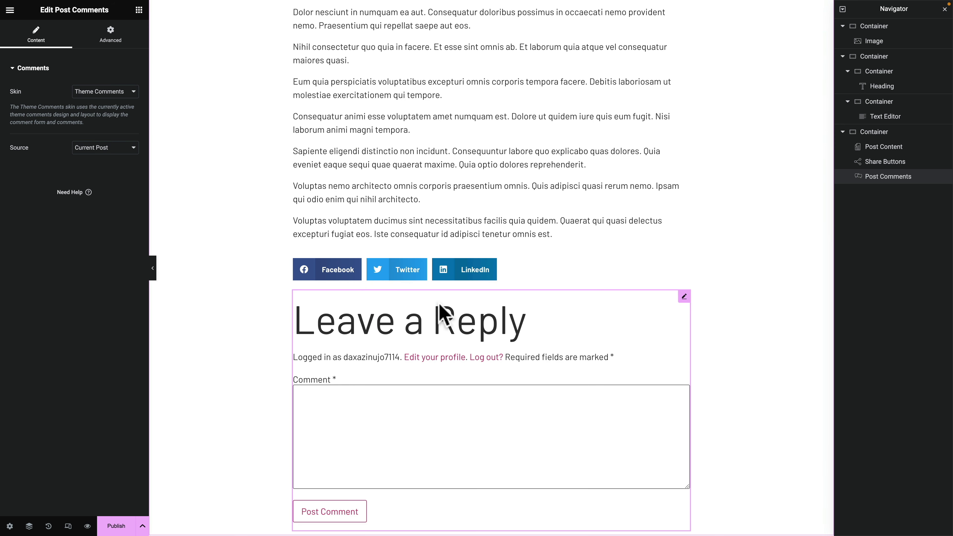
{"action": "scroll", "coordinate": [441, 315], "scroll_direction": "up", "scroll_amount": 7}
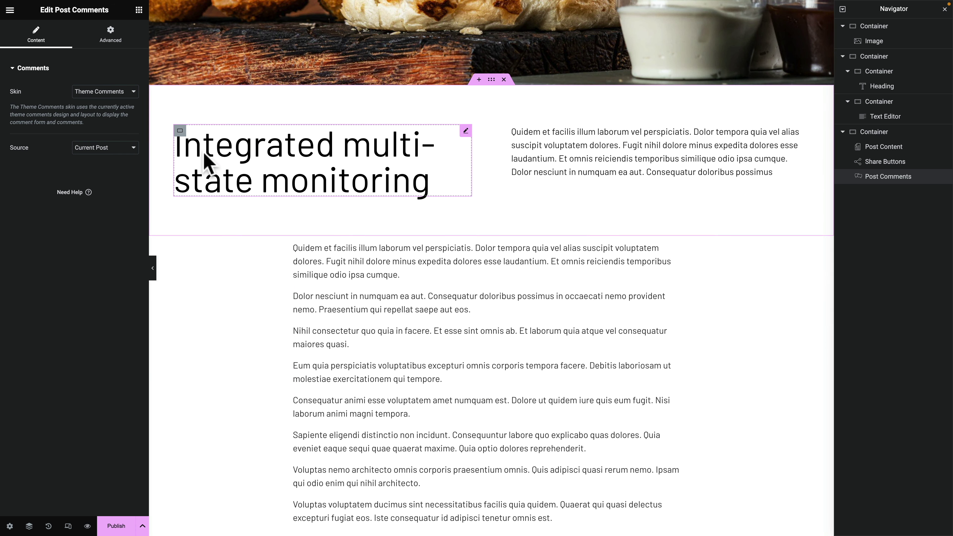
{"action": "left_click", "coordinate": [139, 6]}
{"action": "left_click", "coordinate": [138, 10]}
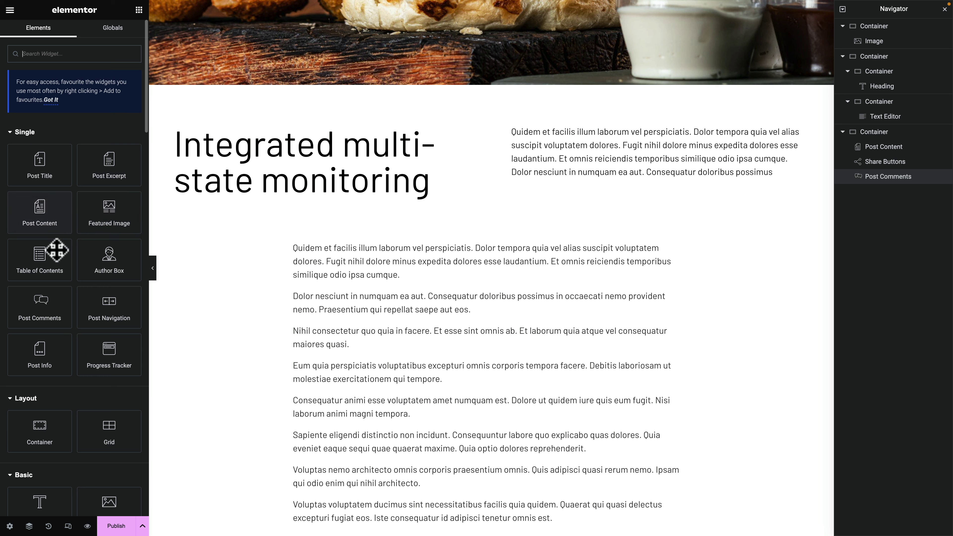
{"action": "left_click_drag", "start_coordinate": [48, 351], "coordinate": [593, 184]}
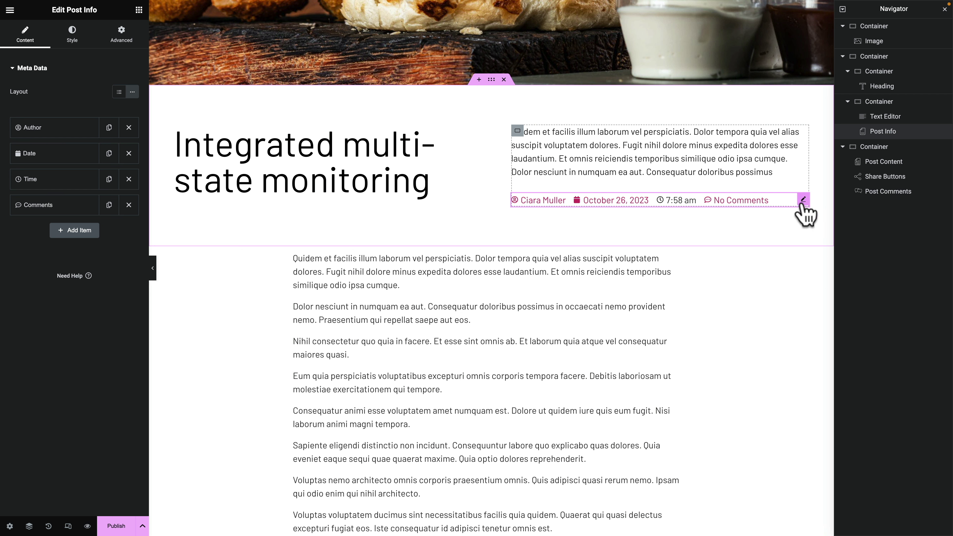
{"action": "left_click", "coordinate": [129, 179]}
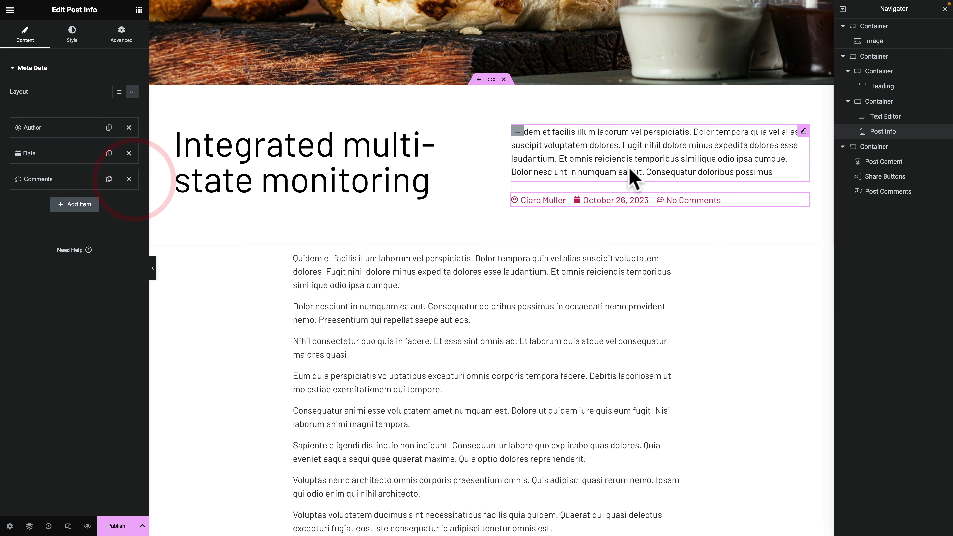
{"action": "left_click_drag", "start_coordinate": [864, 132], "coordinate": [863, 116]}
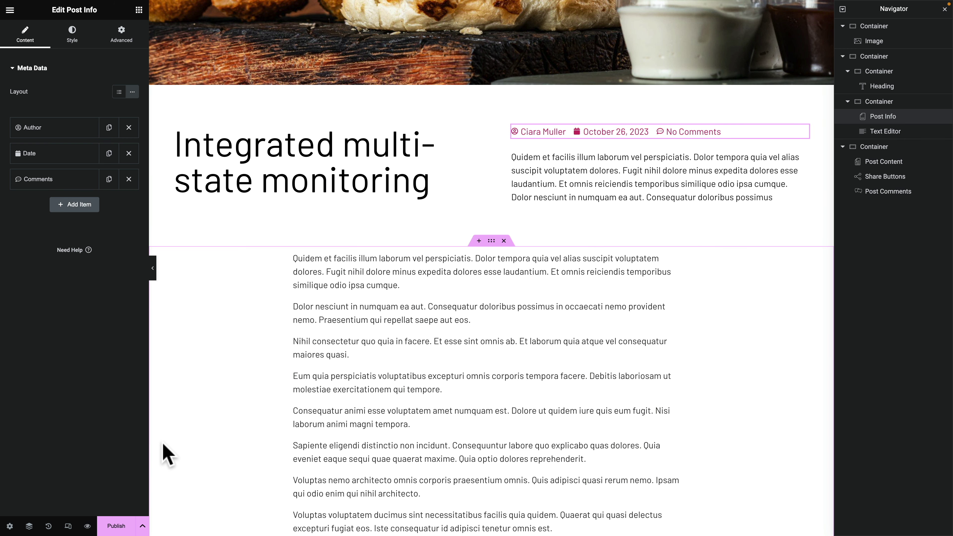
Publish the single post template with the display condition Include All Singular.
{"action": "left_click", "coordinate": [117, 525]}
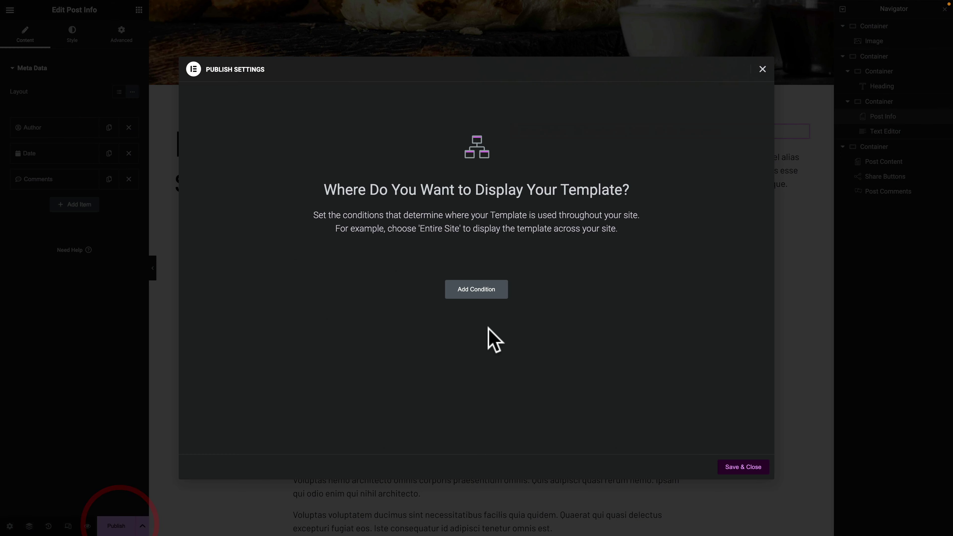
{"action": "left_click", "coordinate": [495, 293]}
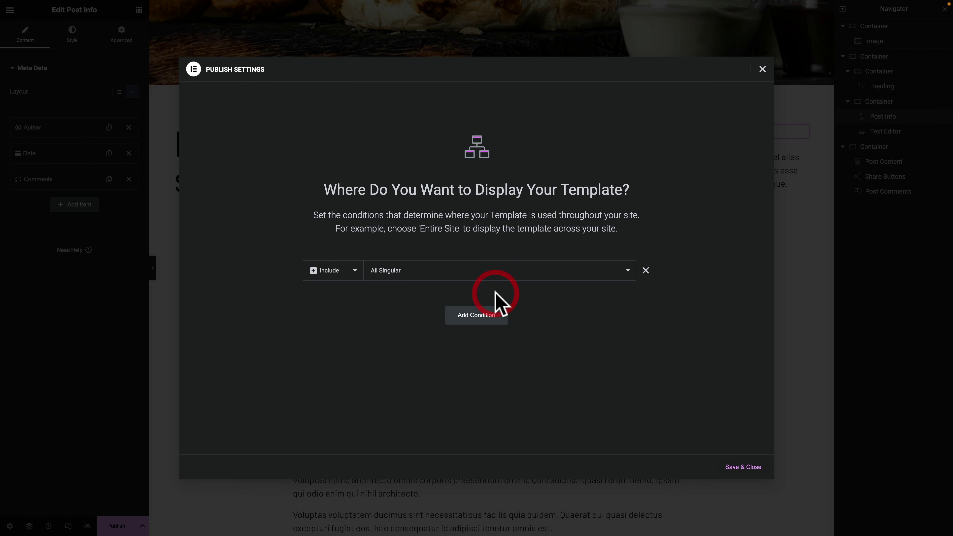
{"action": "left_click", "coordinate": [480, 271]}
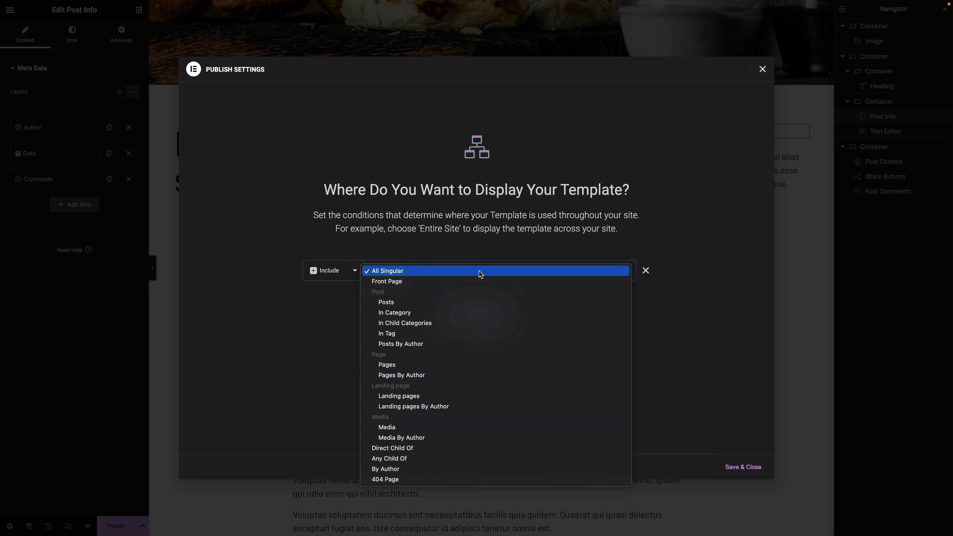
{"action": "left_click", "coordinate": [726, 323]}
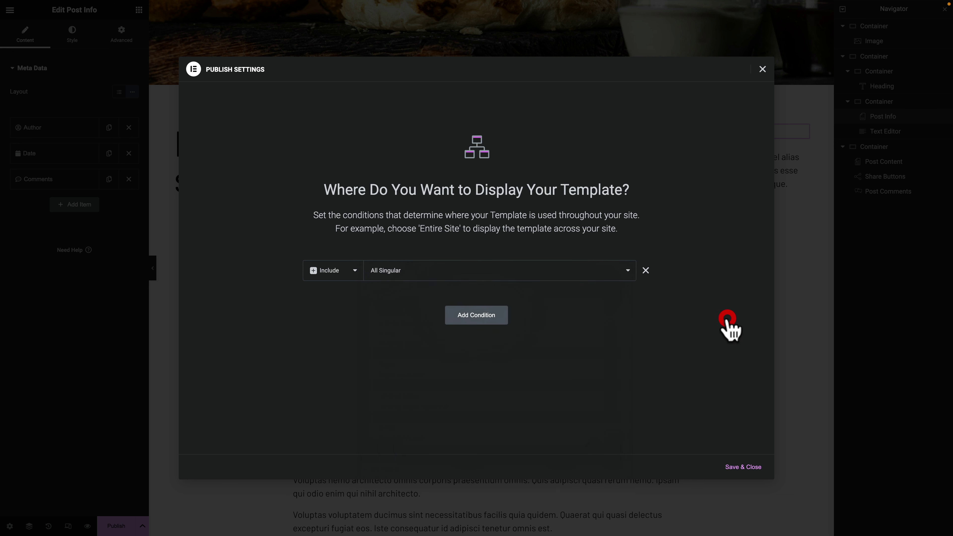
{"action": "left_click", "coordinate": [738, 468]}
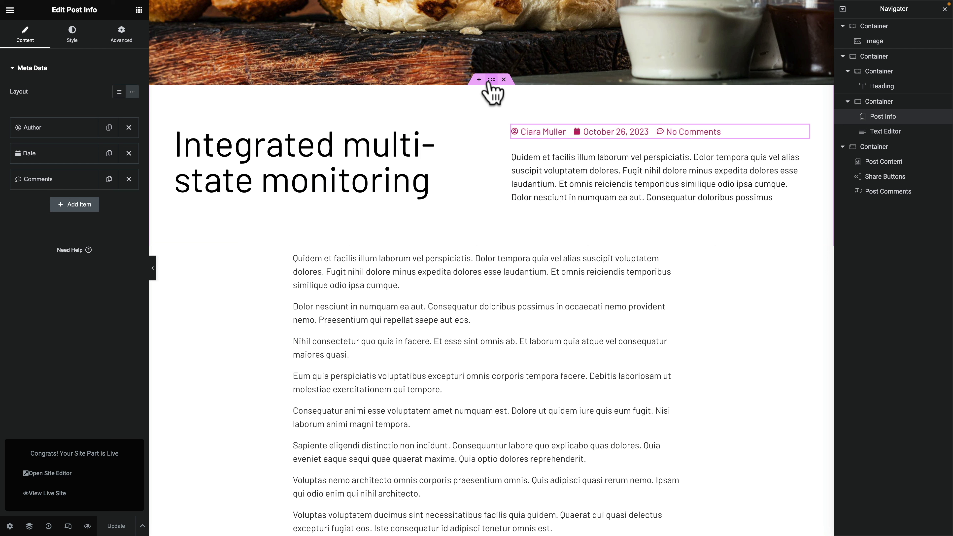
Give the container holding the title and excerpt a classic background in light grey, #FAFAFA.
{"action": "left_click", "coordinate": [490, 80]}
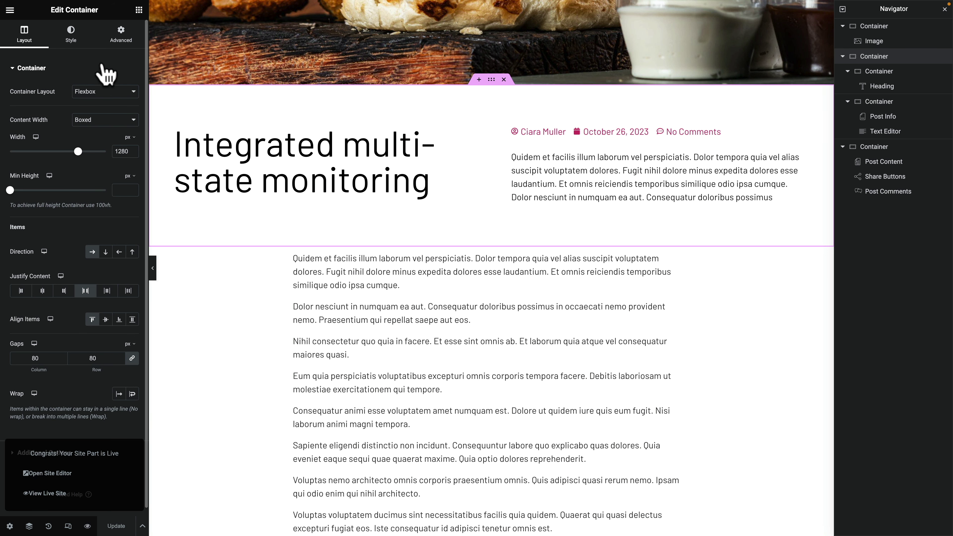
{"action": "left_click", "coordinate": [71, 34]}
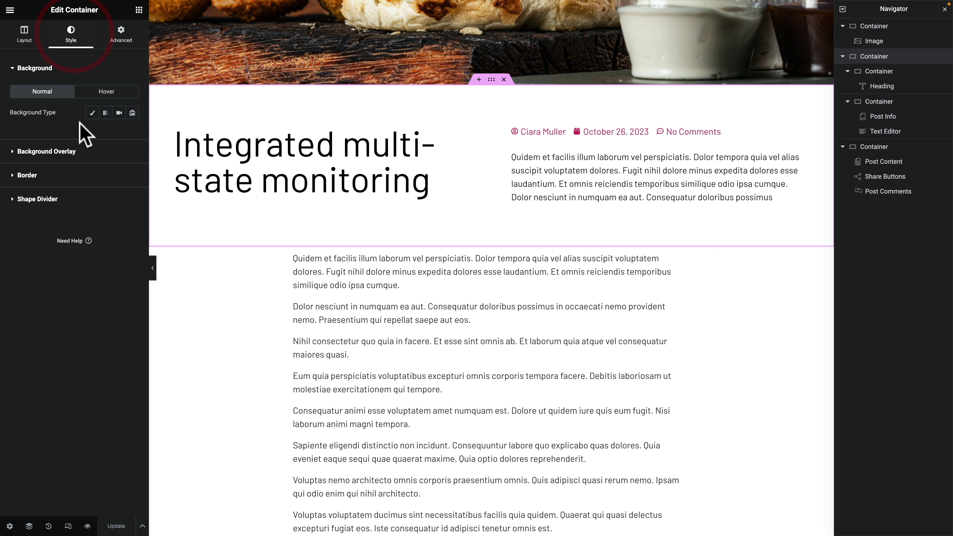
{"action": "left_click", "coordinate": [92, 112]}
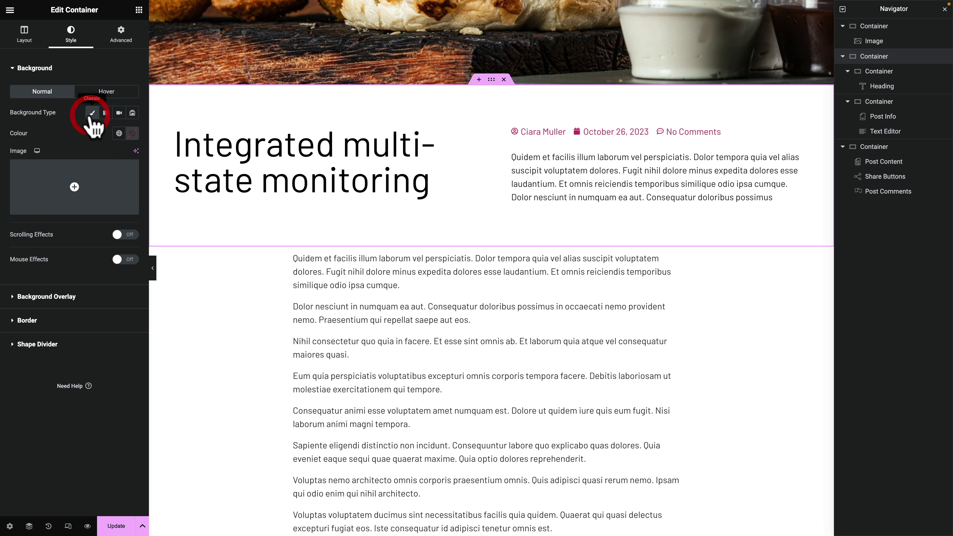
{"action": "left_click", "coordinate": [132, 133]}
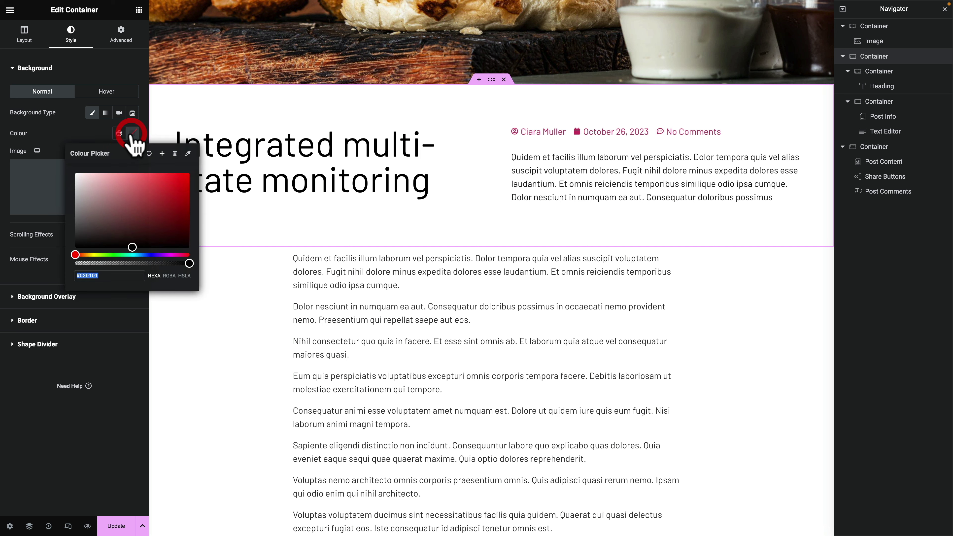
{"action": "left_click", "coordinate": [75, 179]}
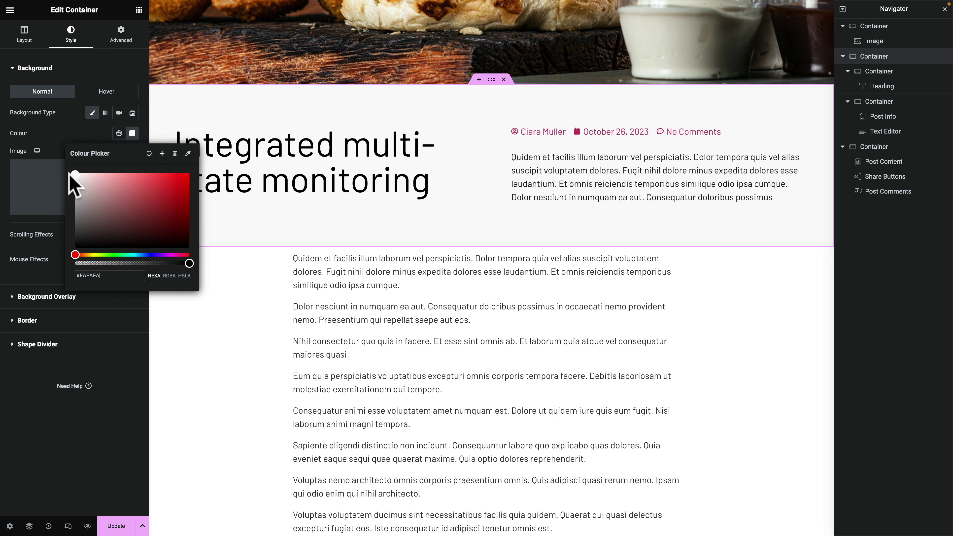
{"action": "left_click", "coordinate": [262, 204]}
Open the advanced settings of the container that holds the post content.
{"action": "left_click", "coordinate": [354, 286]}
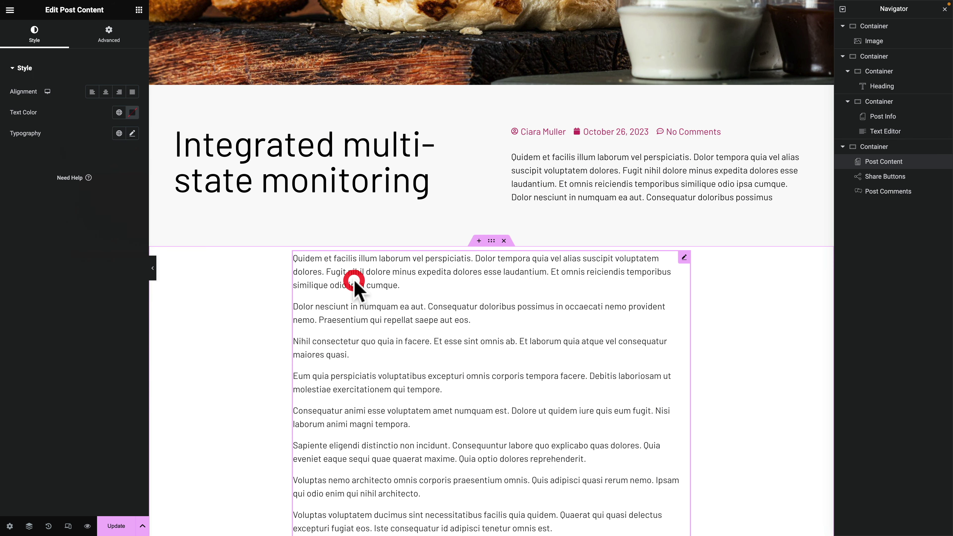
{"action": "left_click", "coordinate": [493, 241]}
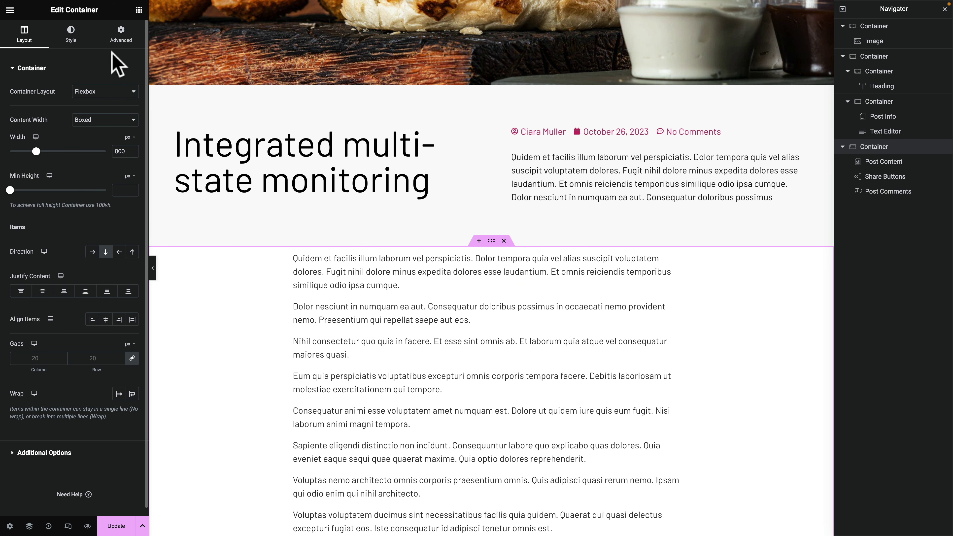
{"action": "left_click", "coordinate": [127, 36]}
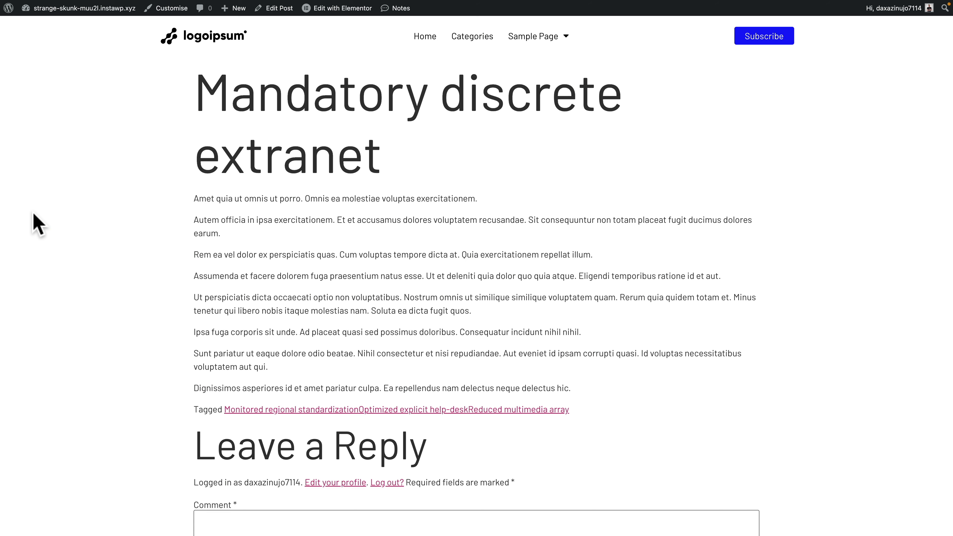
Switch to the live post page, reload it and review the applied template from the featured image to the footer.
{"action": "right_click", "coordinate": [33, 213]}
{"action": "left_click", "coordinate": [60, 265]}
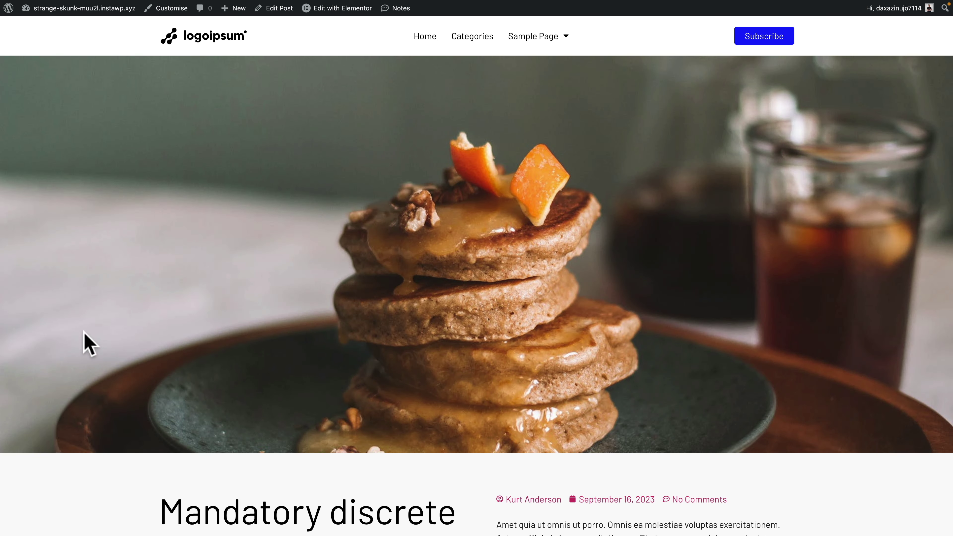
{"action": "scroll", "coordinate": [53, 439], "scroll_direction": "down", "scroll_amount": 10}
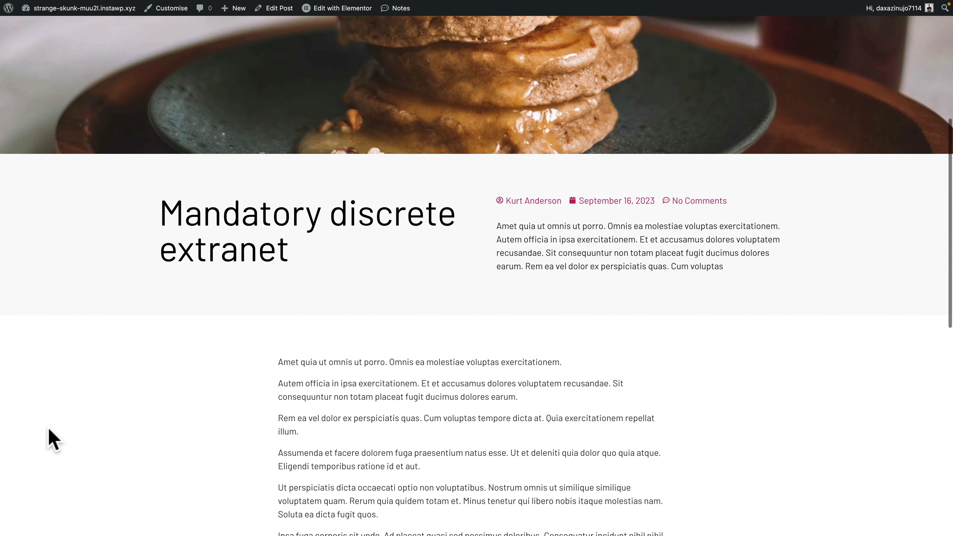
{"action": "scroll", "coordinate": [52, 440], "scroll_direction": "down", "scroll_amount": 10}
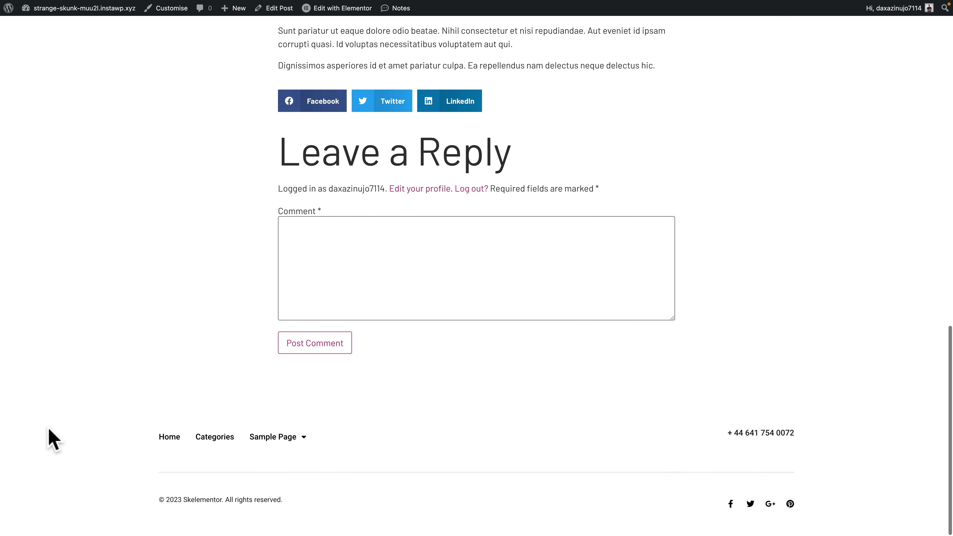
{"action": "key", "text": "Home"}
{"action": "scroll", "coordinate": [53, 440], "scroll_direction": "down", "scroll_amount": 1}
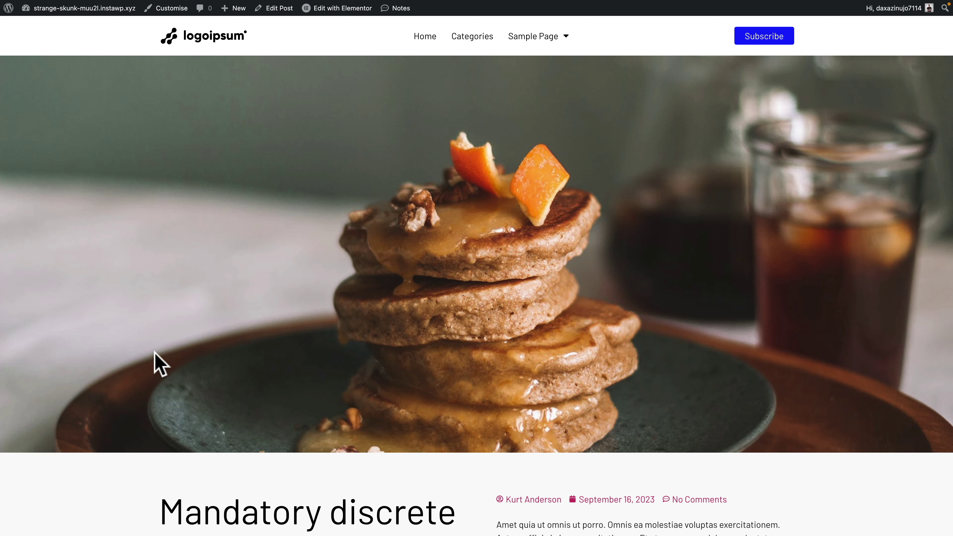
Open the site's Categories page and look through the layout of its post listing.
{"action": "left_click", "coordinate": [469, 38]}
{"action": "scroll", "coordinate": [42, 440], "scroll_direction": "down", "scroll_amount": 15}
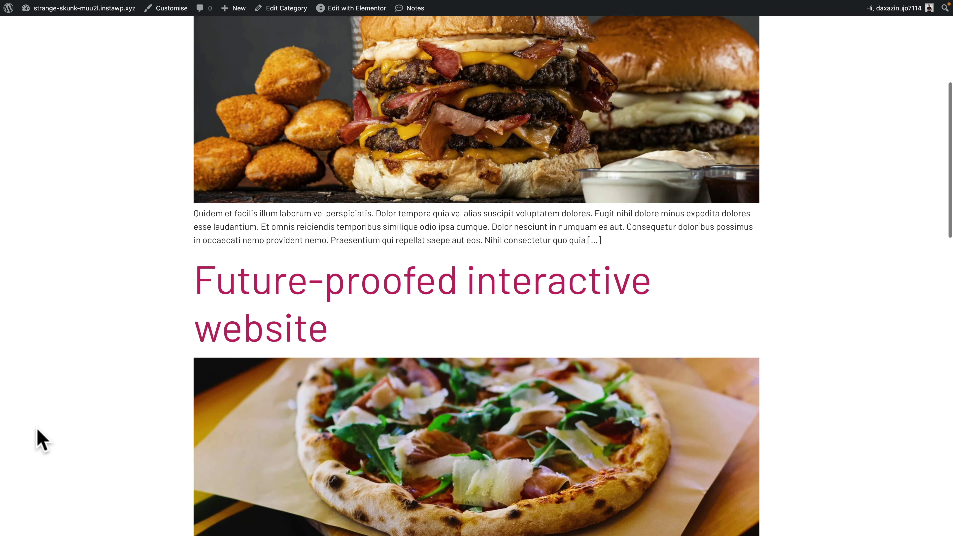
{"action": "scroll", "coordinate": [41, 439], "scroll_direction": "down", "scroll_amount": 7}
{"action": "scroll", "coordinate": [37, 437], "scroll_direction": "up", "scroll_amount": 10}
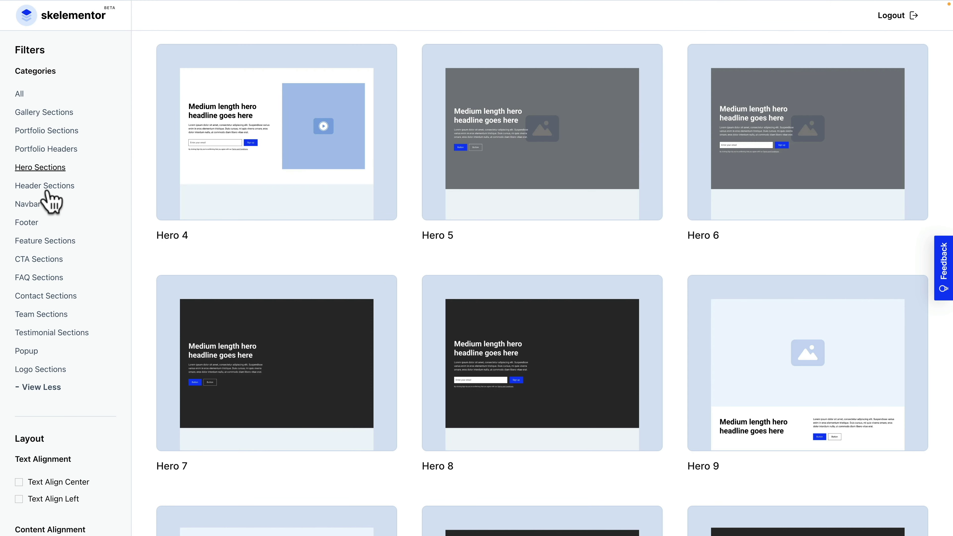
Switch to the Skelementor library and browse the Header Sections category for a header component.
{"action": "left_click", "coordinate": [43, 187]}
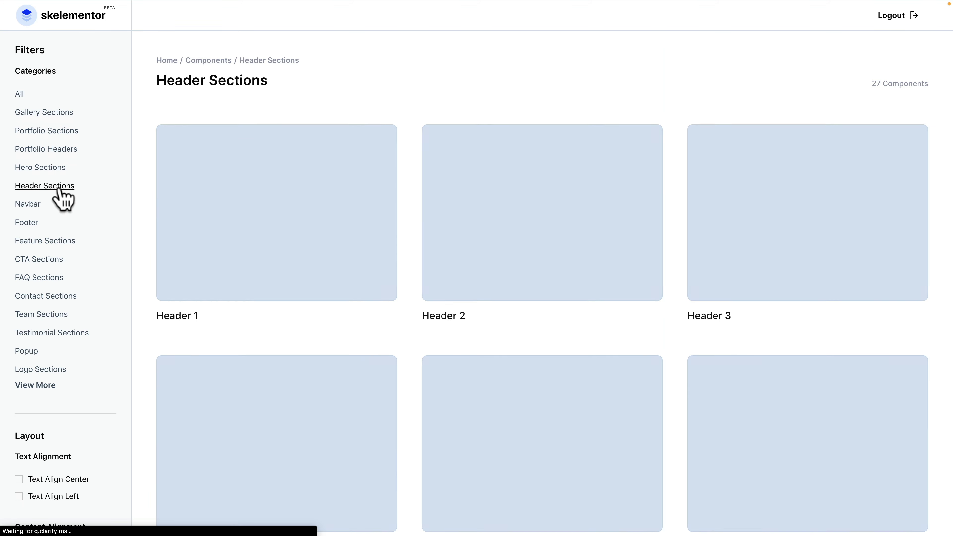
{"action": "scroll", "coordinate": [149, 371], "scroll_direction": "down", "scroll_amount": 8}
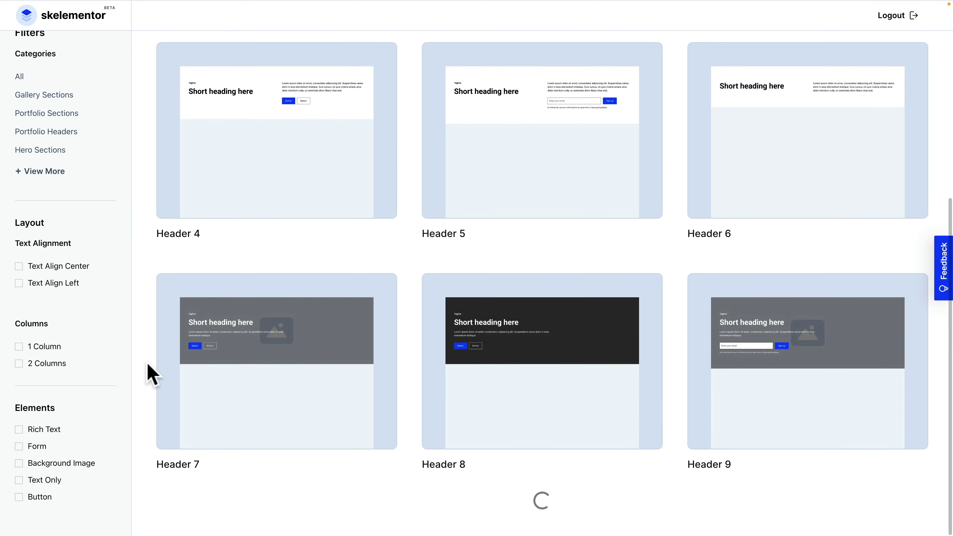
{"action": "scroll", "coordinate": [147, 372], "scroll_direction": "down", "scroll_amount": 8}
{"action": "mouse_move", "coordinate": [715, 315]}
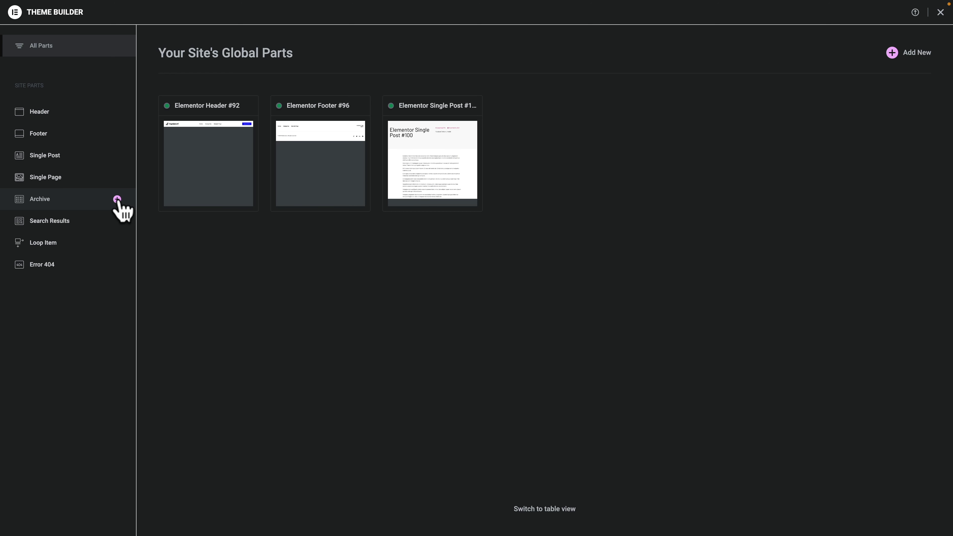
Create a new Archive template in the Elementor Theme Builder and paste the copied header section into it from the other site.
{"action": "left_click", "coordinate": [117, 199]}
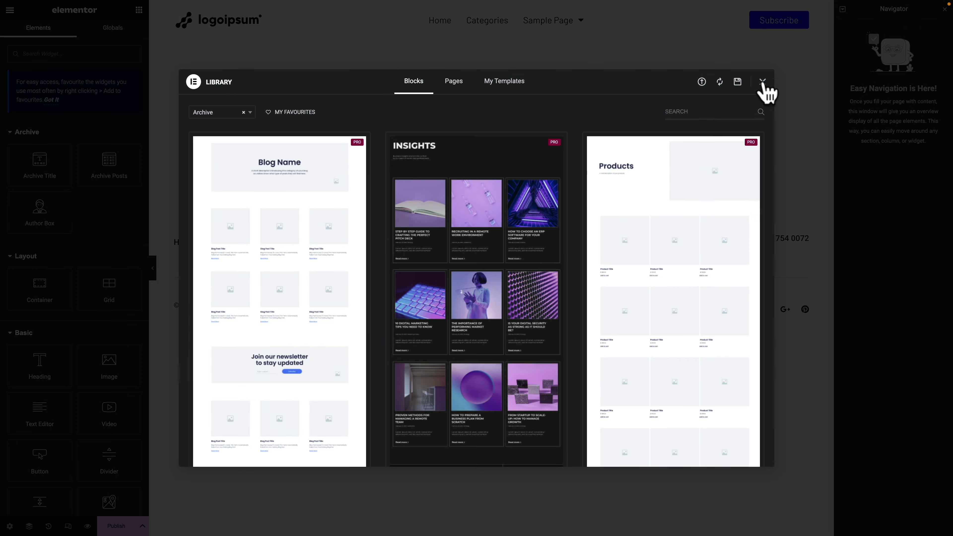
{"action": "left_click", "coordinate": [762, 85]}
{"action": "right_click", "coordinate": [418, 133]}
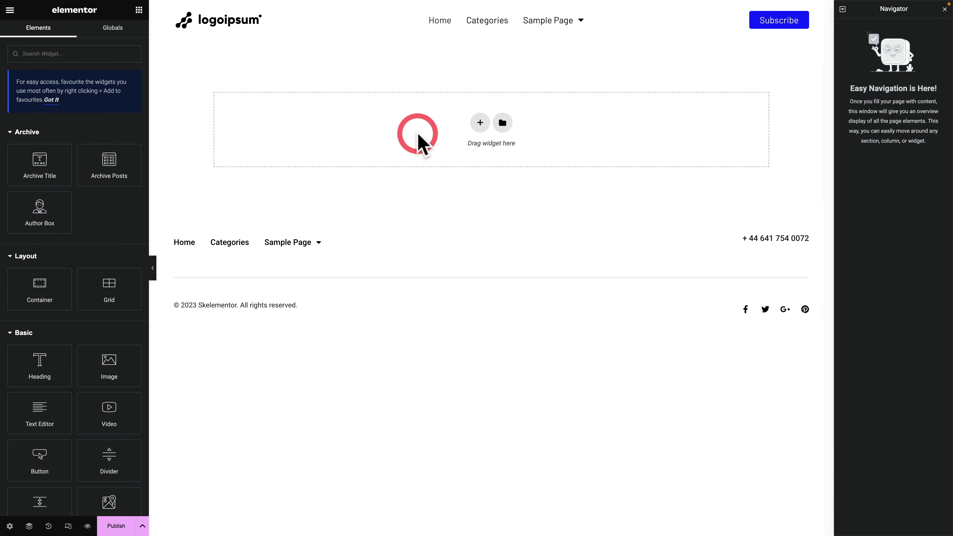
{"action": "left_click", "coordinate": [432, 155]}
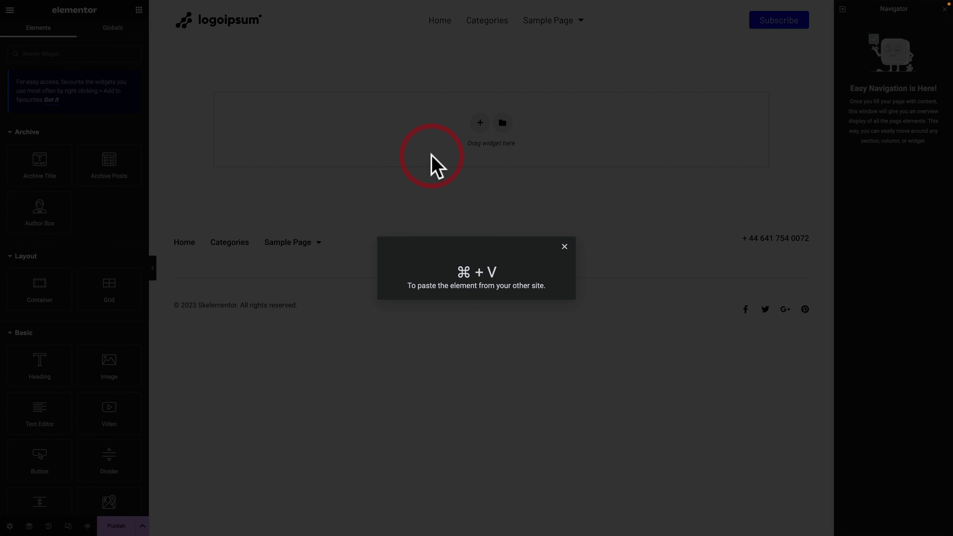
{"action": "key", "text": "super+v"}
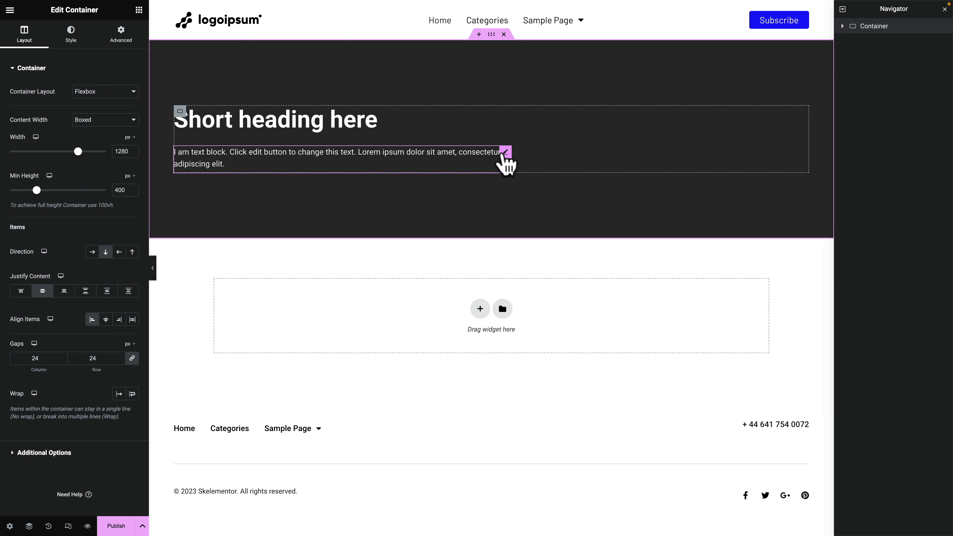
Delete the text block beneath the heading in the pasted header section.
{"action": "left_click", "coordinate": [505, 152]}
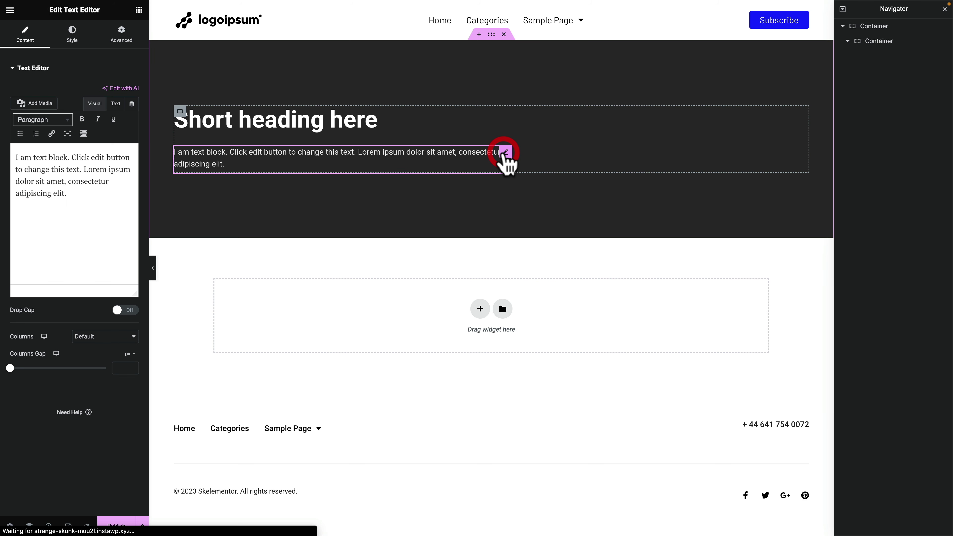
{"action": "key", "text": "Delete"}
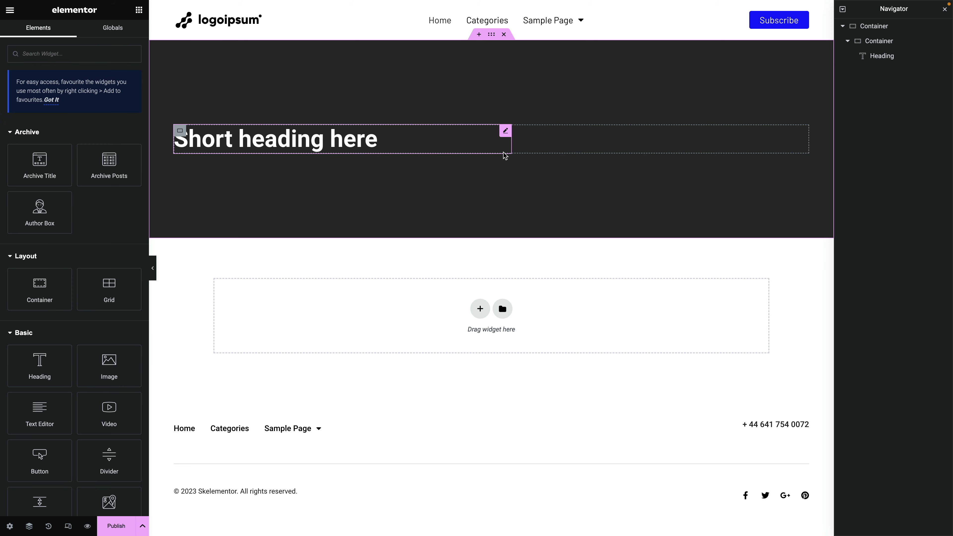
Set the header section's heading text to the dynamic Archive Title tag.
{"action": "left_click", "coordinate": [404, 133]}
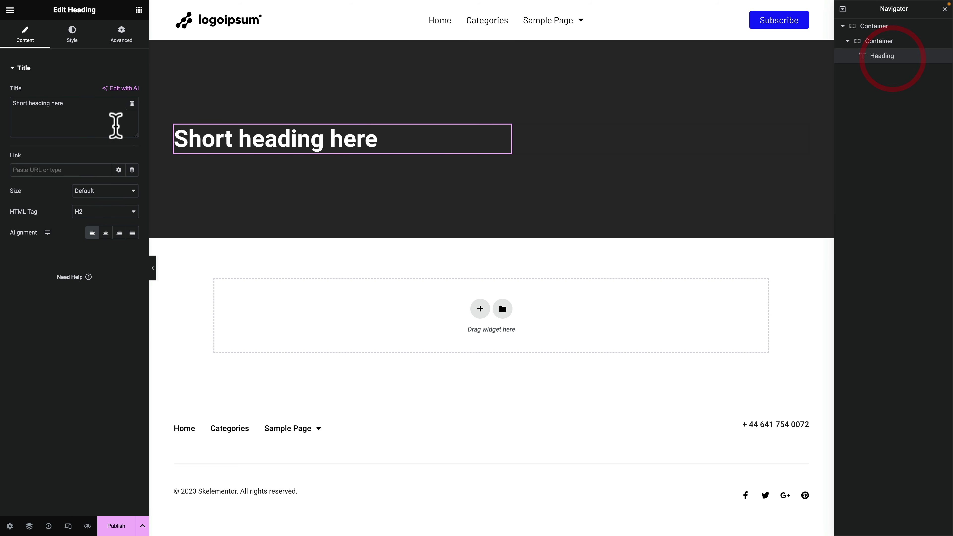
{"action": "left_click", "coordinate": [132, 107]}
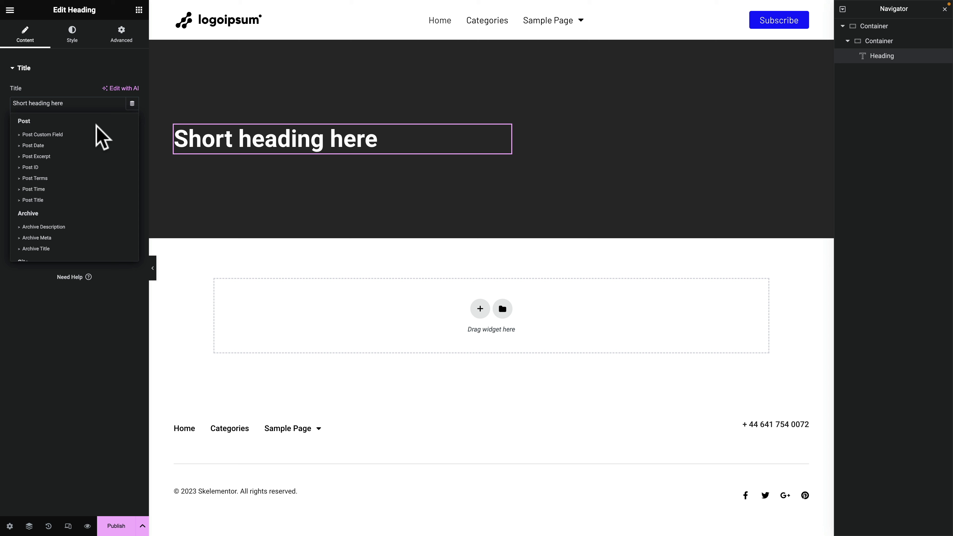
{"action": "scroll", "coordinate": [85, 191], "scroll_direction": "down", "scroll_amount": 1}
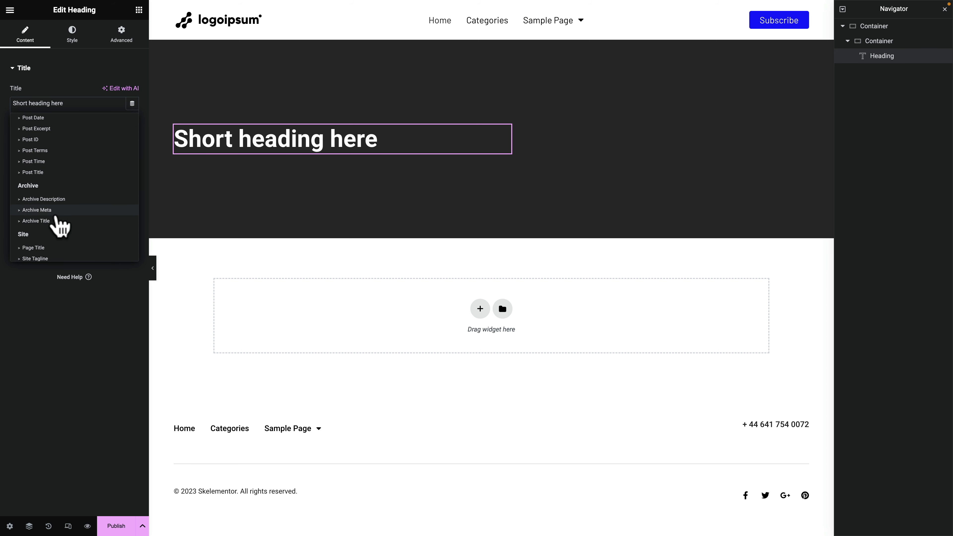
{"action": "left_click", "coordinate": [36, 221]}
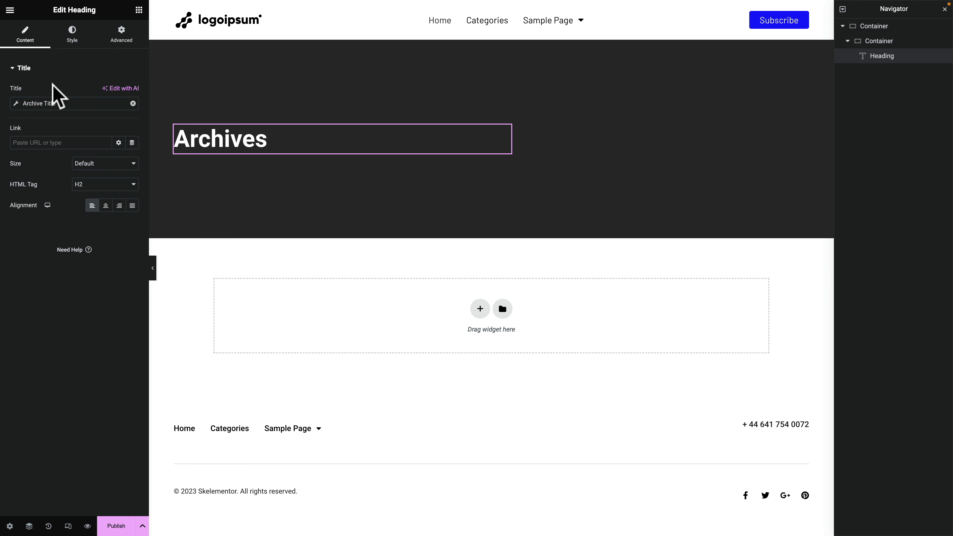
Style the archive heading with the Primary global font and set its size to 4 rem.
{"action": "left_click", "coordinate": [72, 34]}
{"action": "left_click", "coordinate": [119, 113]}
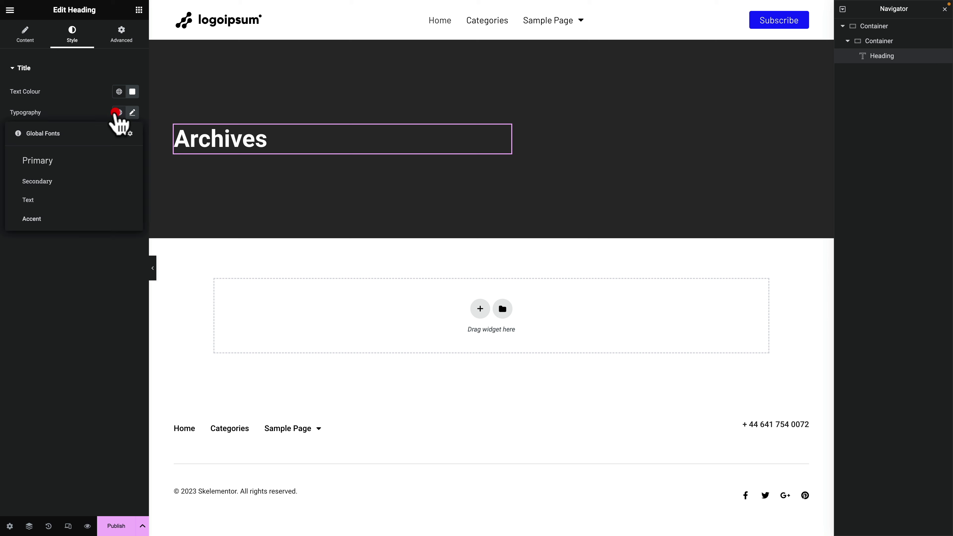
{"action": "left_click", "coordinate": [67, 161]}
{"action": "left_click", "coordinate": [132, 113]}
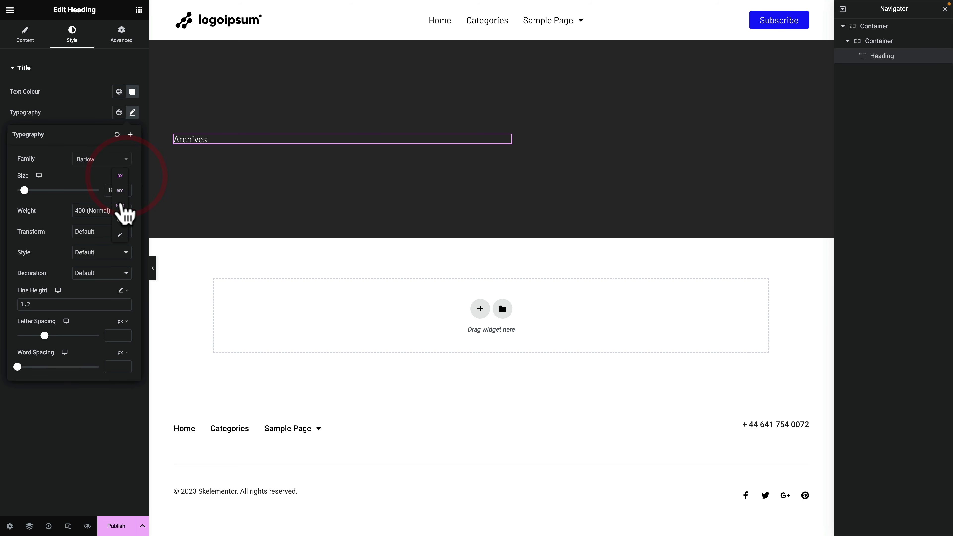
{"action": "left_click", "coordinate": [119, 206]}
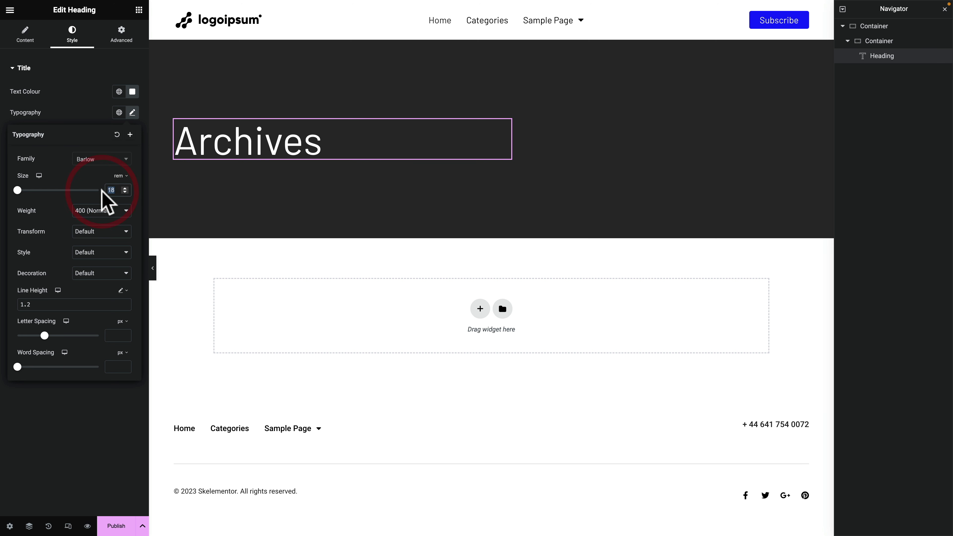
{"action": "type", "text": "4"}
{"action": "left_click", "coordinate": [102, 442]}
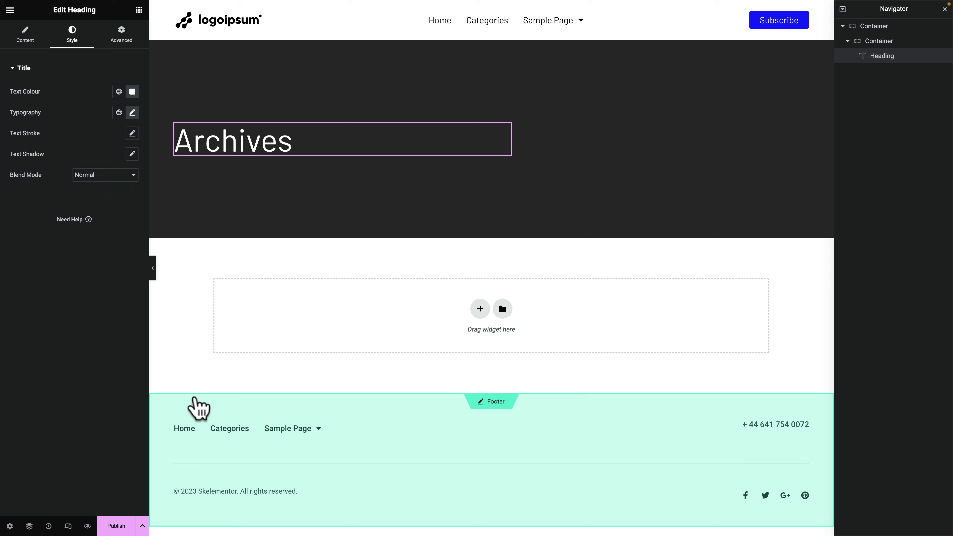
Set the curved white lines image from the media library as the header container's background.
{"action": "left_click", "coordinate": [871, 25]}
{"action": "left_click", "coordinate": [77, 34]}
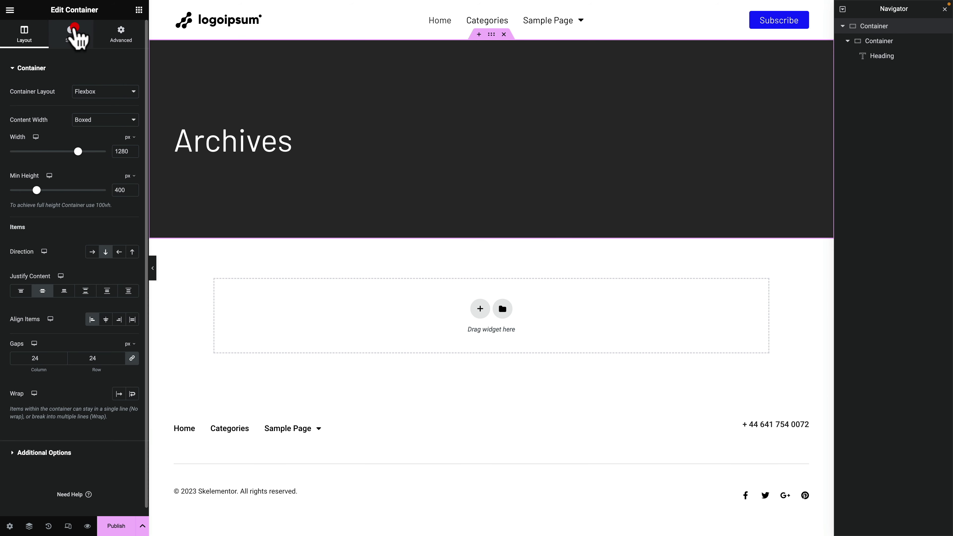
{"action": "left_click", "coordinate": [78, 175]}
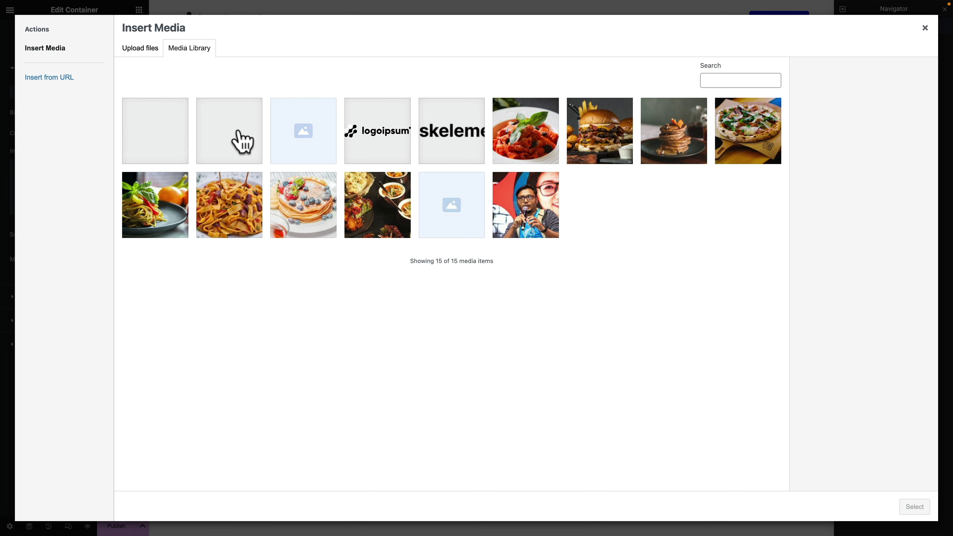
{"action": "left_click", "coordinate": [186, 145]}
{"action": "left_click", "coordinate": [914, 507]}
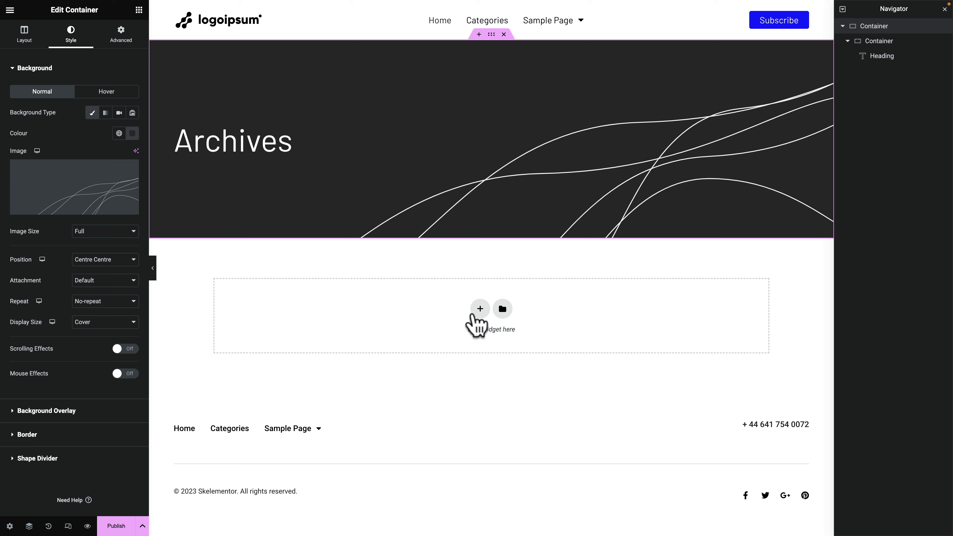
Add a single-column container below the header with 70 px top and bottom margins and place a Posts widget in it.
{"action": "left_click", "coordinate": [480, 309]}
{"action": "left_click", "coordinate": [460, 341]}
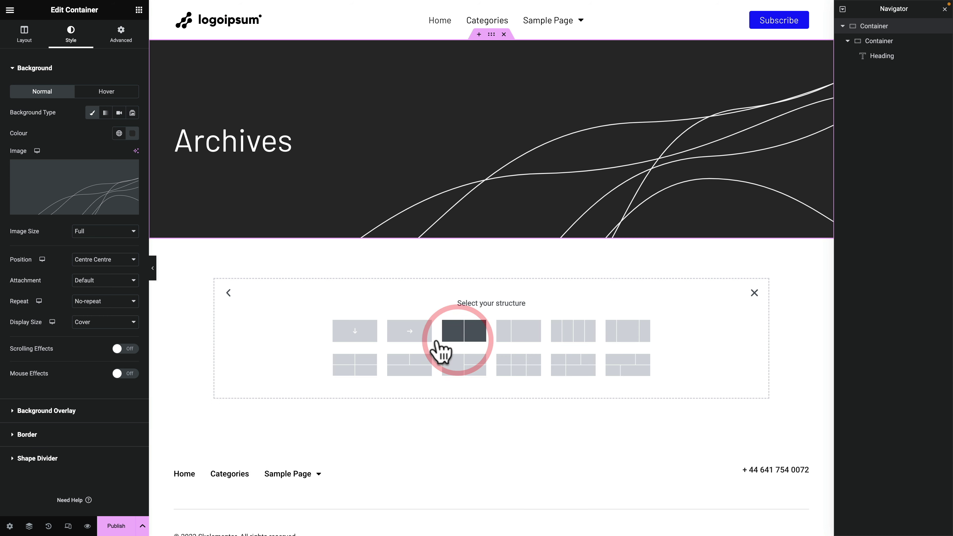
{"action": "left_click", "coordinate": [362, 337]}
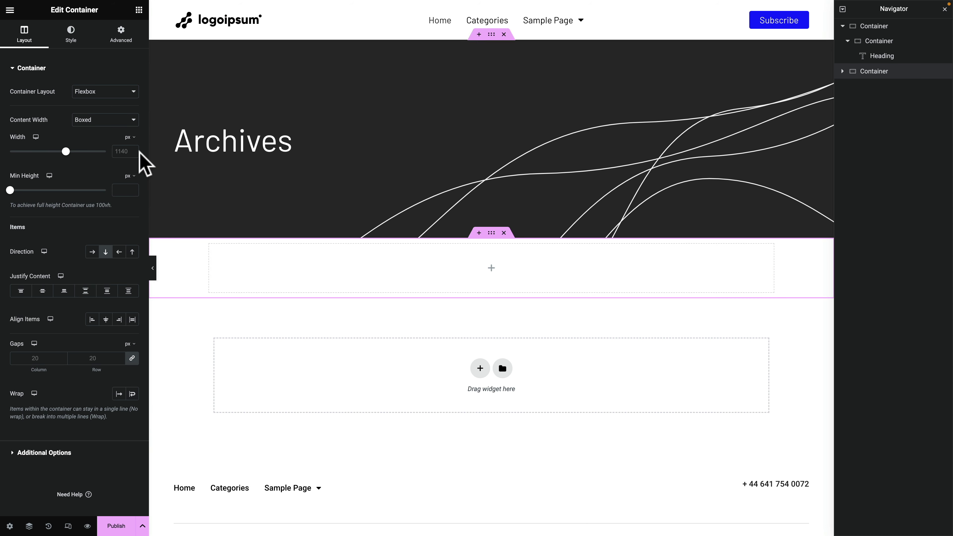
{"action": "left_click", "coordinate": [121, 33]}
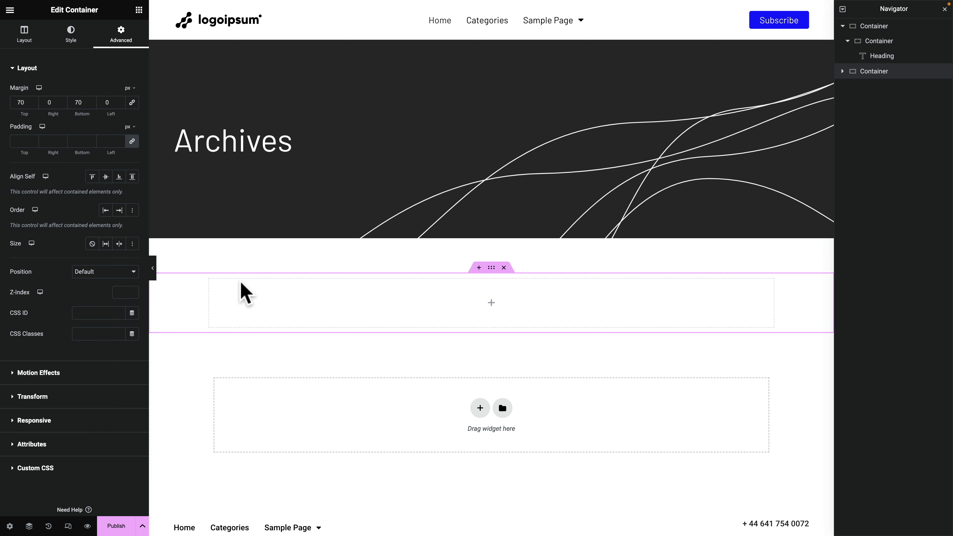
{"action": "left_click", "coordinate": [93, 42]}
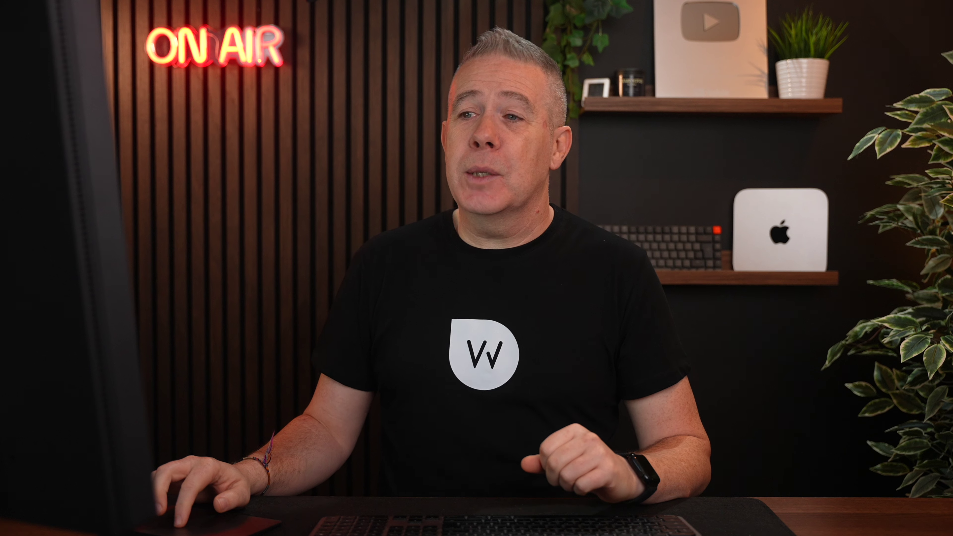
{"action": "left_click", "coordinate": [234, 309]}
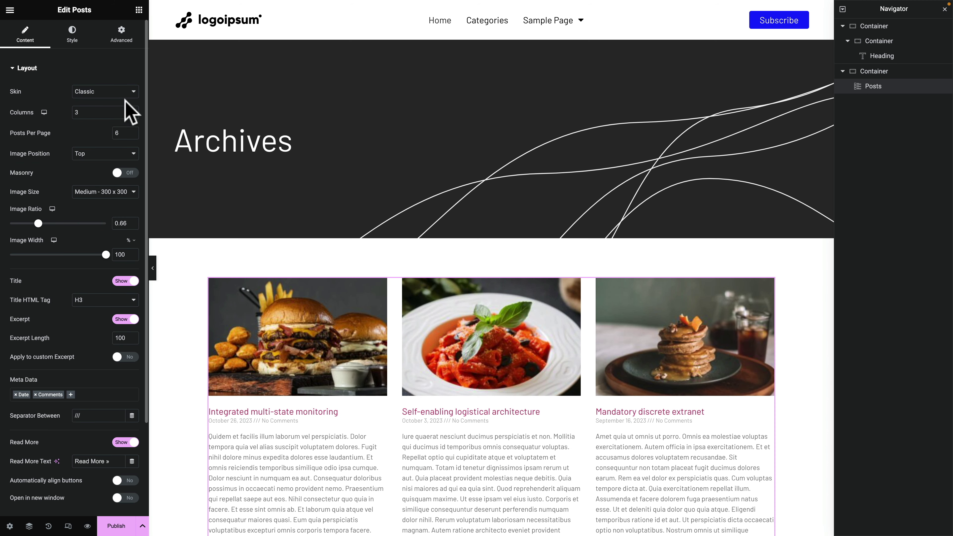
Set the Posts widget to the Cards skin with 2 columns and the Medium Large image size.
{"action": "left_click", "coordinate": [131, 91]}
{"action": "left_click", "coordinate": [117, 104]}
{"action": "left_click", "coordinate": [119, 113]}
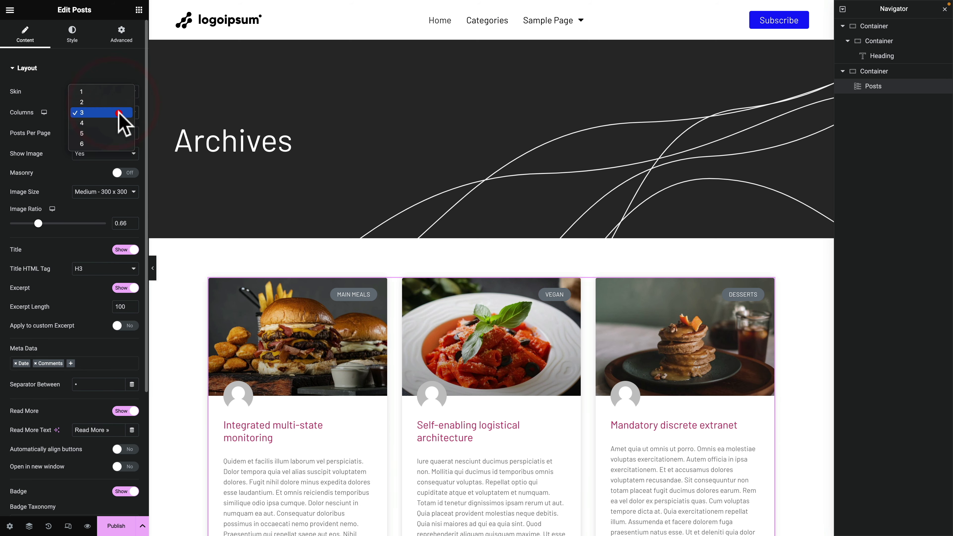
{"action": "left_click", "coordinate": [107, 102]}
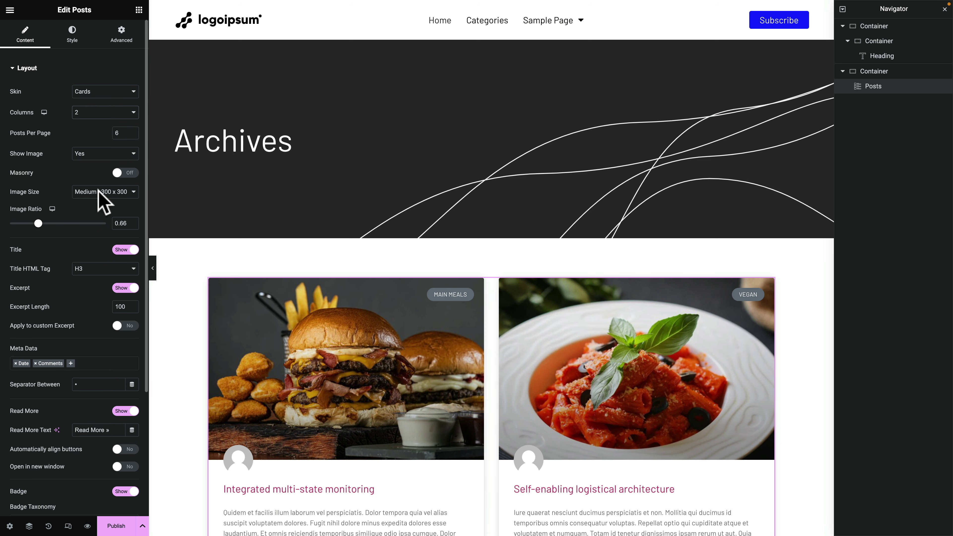
{"action": "left_click", "coordinate": [101, 197]}
{"action": "left_click", "coordinate": [99, 200]}
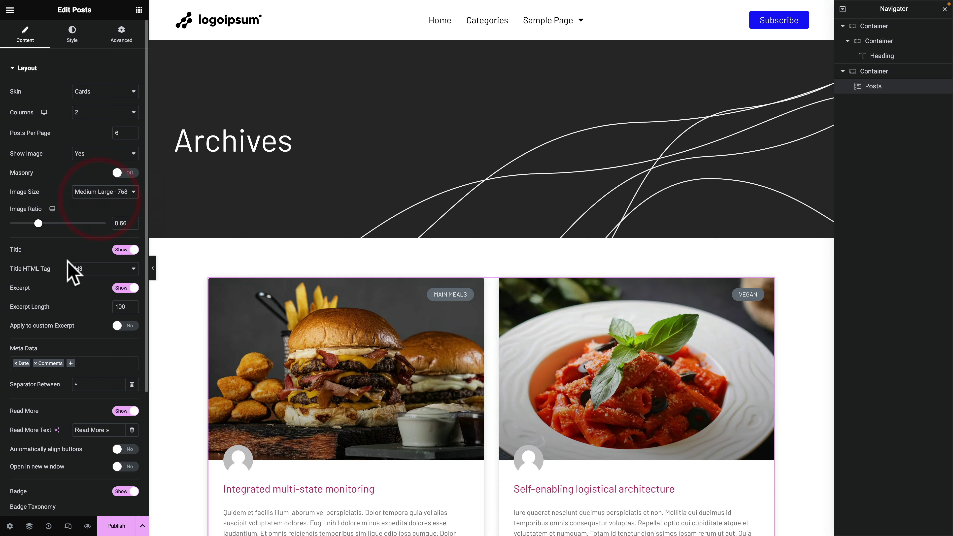
Hide the avatar and Read More link on the post cards and set the excerpt length to 40.
{"action": "scroll", "coordinate": [71, 273], "scroll_direction": "down", "scroll_amount": 5}
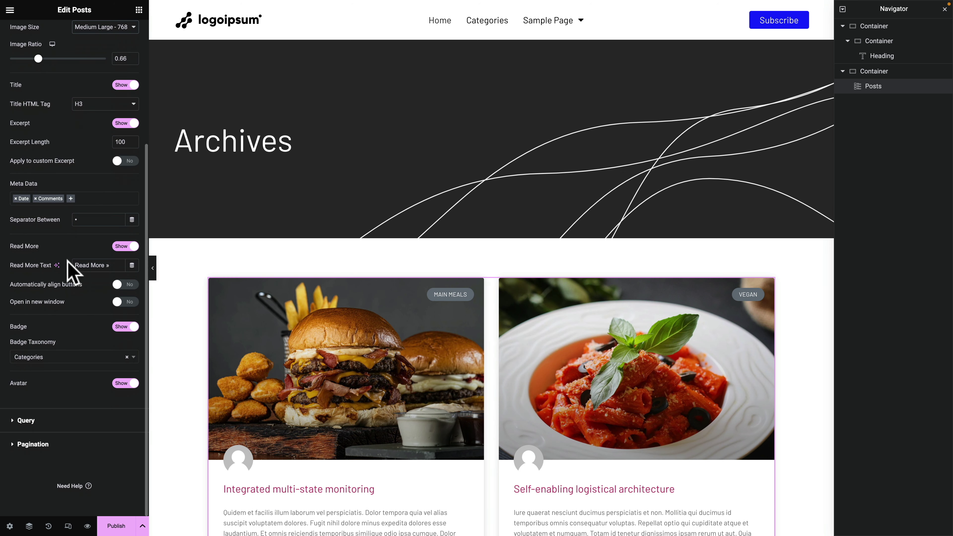
{"action": "left_click", "coordinate": [134, 389]}
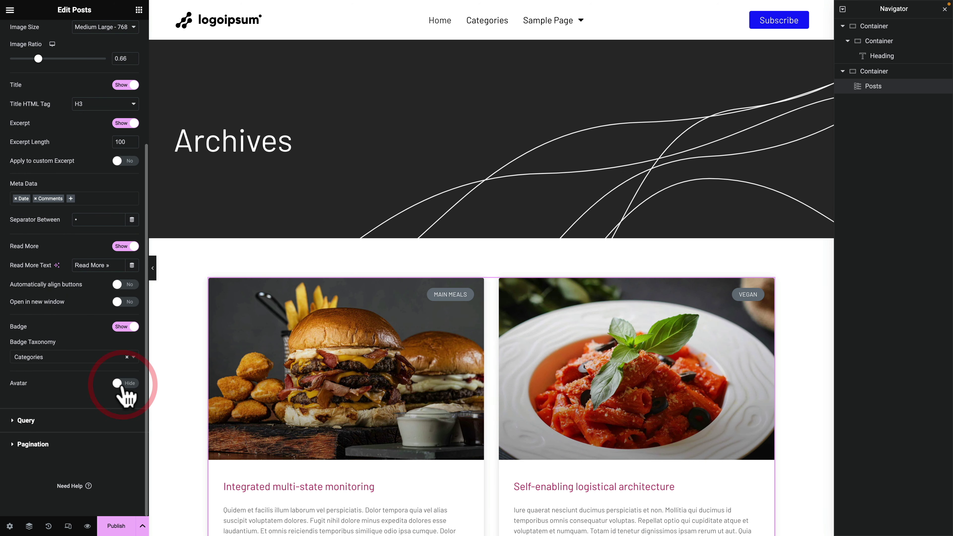
{"action": "scroll", "coordinate": [167, 411], "scroll_direction": "down", "scroll_amount": 3}
{"action": "scroll", "coordinate": [167, 411], "scroll_direction": "down", "scroll_amount": 4}
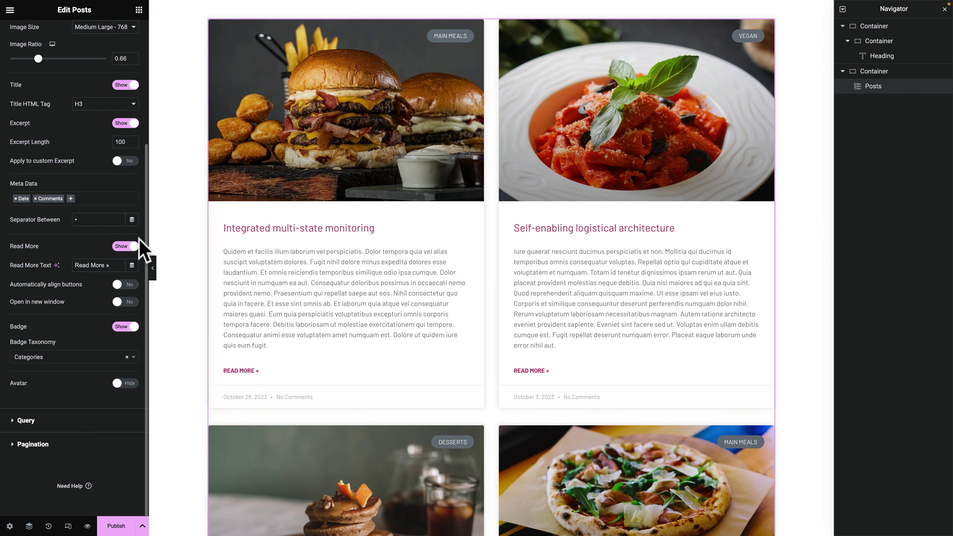
{"action": "left_click", "coordinate": [122, 246]}
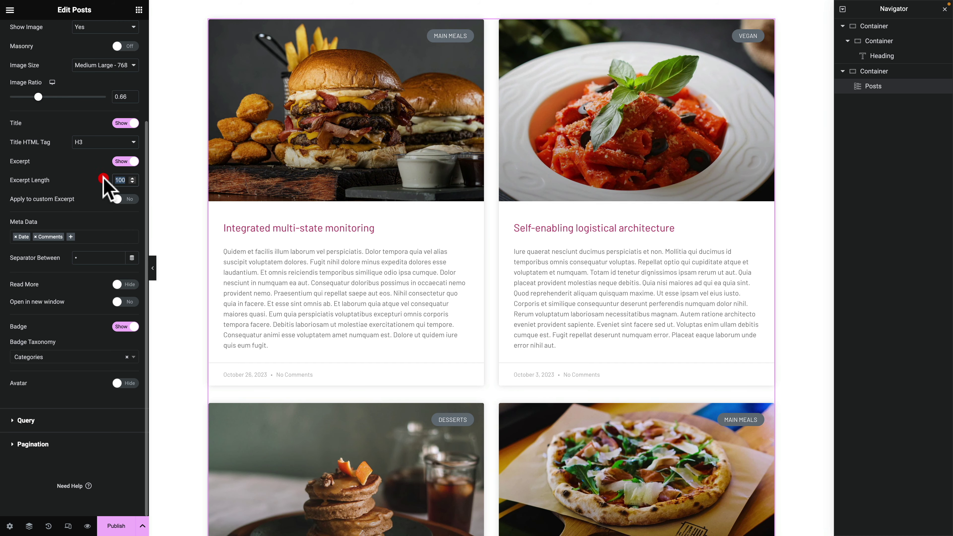
{"action": "type", "text": "40"}
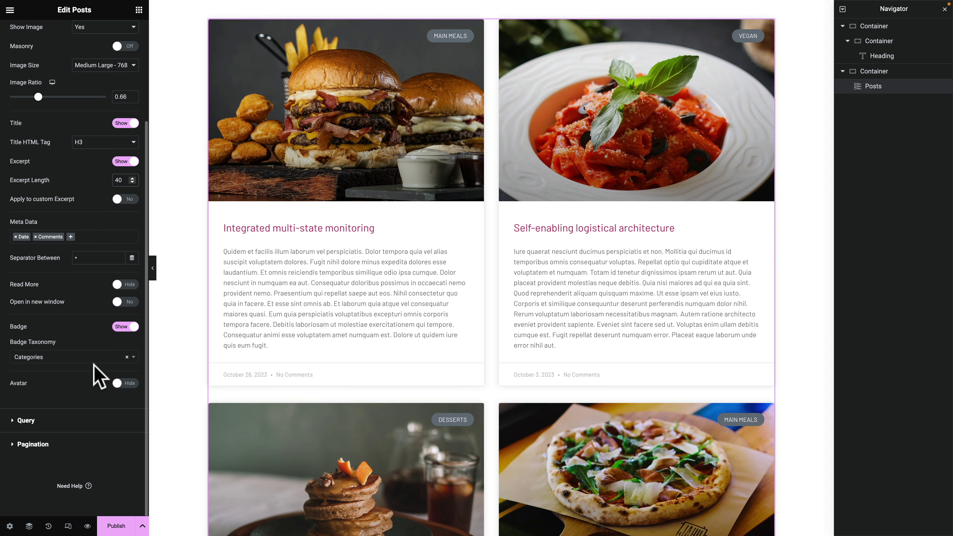
Publish the archive template with a display condition that includes All Archives.
{"action": "left_click", "coordinate": [116, 526]}
{"action": "left_click", "coordinate": [478, 291]}
{"action": "left_click", "coordinate": [484, 271]}
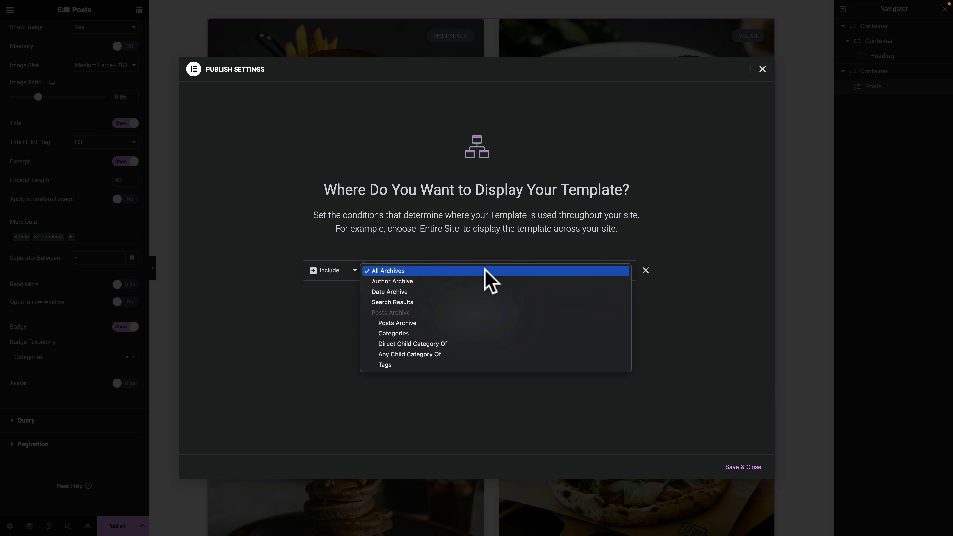
{"action": "left_click", "coordinate": [485, 271]}
{"action": "left_click", "coordinate": [740, 472]}
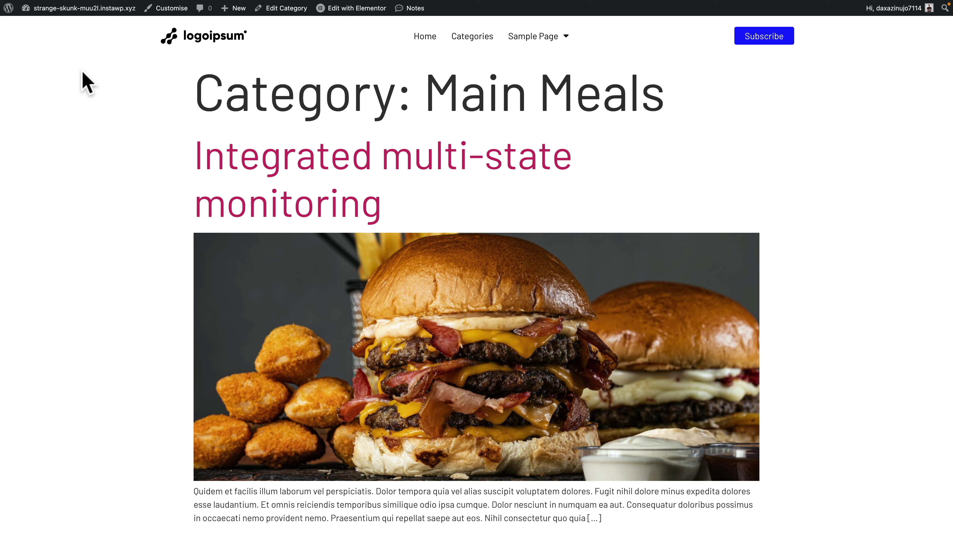
Reload the Main Meals category page to check the new archive layout, and open the Vegan category.
{"action": "right_click", "coordinate": [83, 73]}
{"action": "left_click", "coordinate": [94, 111]}
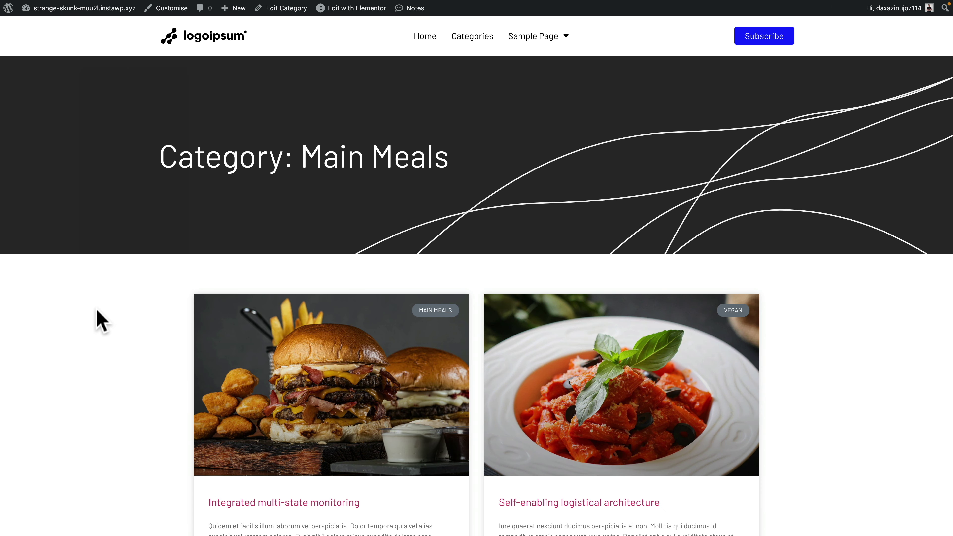
{"action": "scroll", "coordinate": [102, 321], "scroll_direction": "down", "scroll_amount": 10}
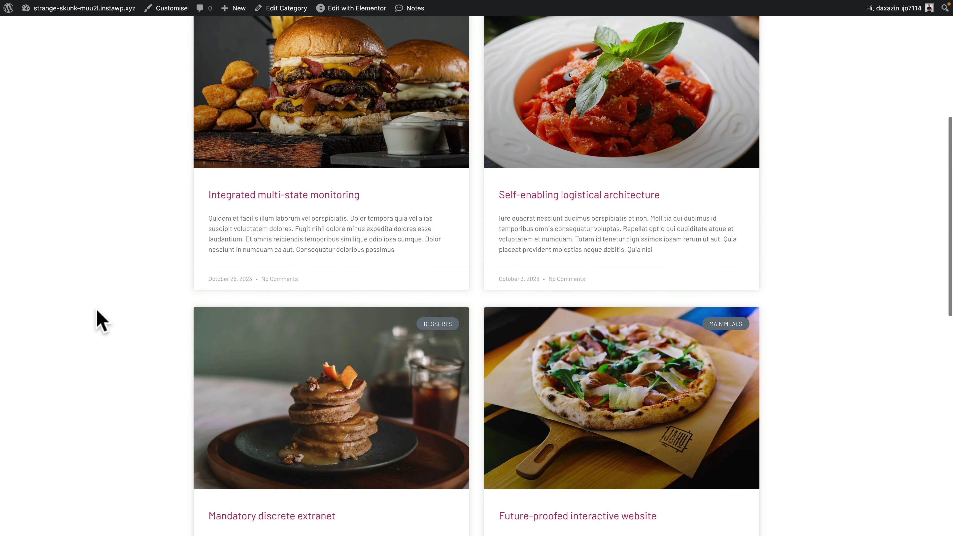
{"action": "scroll", "coordinate": [101, 321], "scroll_direction": "up", "scroll_amount": 10}
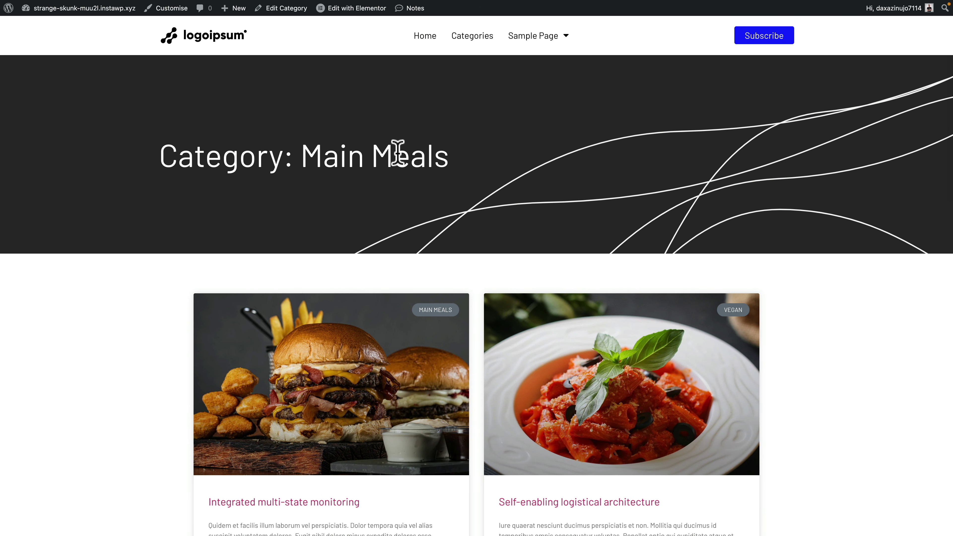
{"action": "mouse_move", "coordinate": [557, 63]}
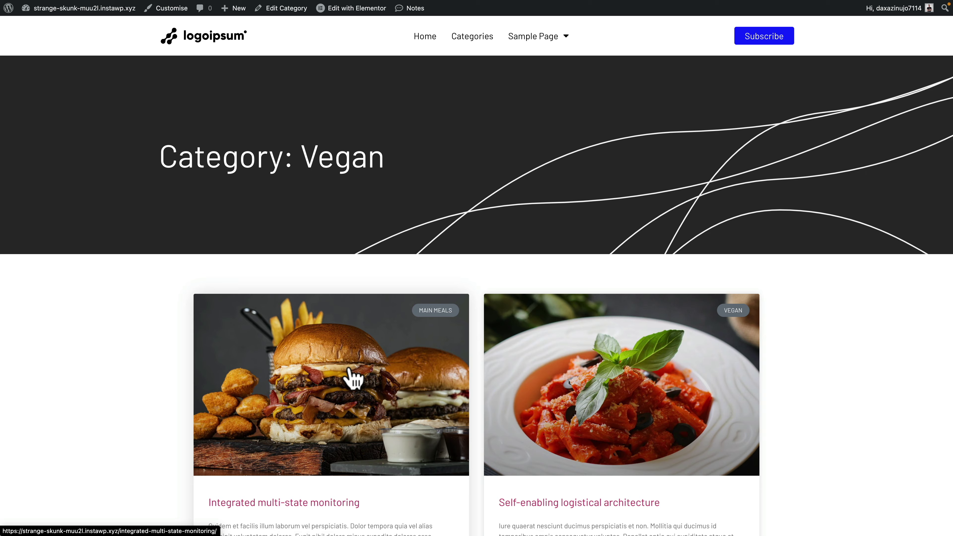
Open the "Integrated multi-state monitoring" post from the archive and look through its single post layout.
{"action": "left_click", "coordinate": [349, 368]}
{"action": "scroll", "coordinate": [347, 377], "scroll_direction": "down", "scroll_amount": 5}
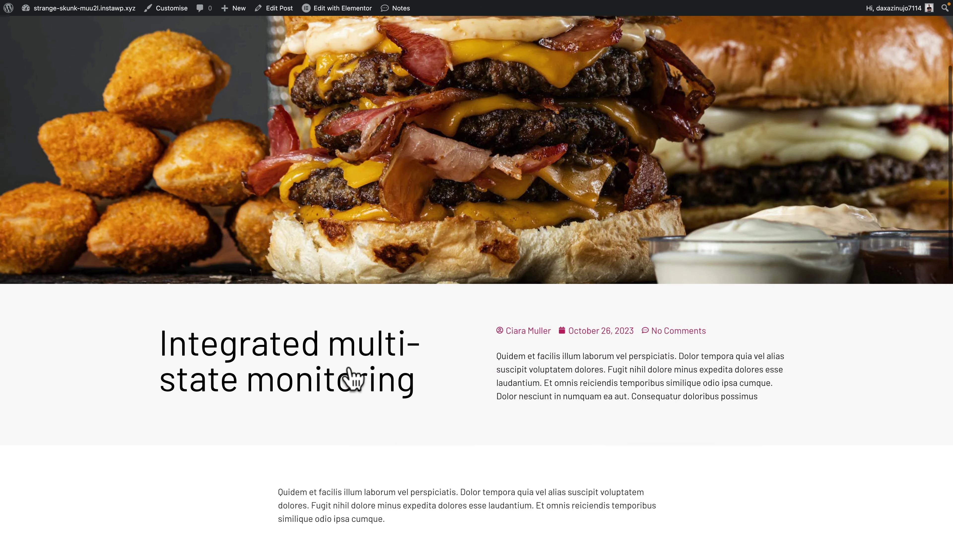
{"action": "scroll", "coordinate": [351, 377], "scroll_direction": "down", "scroll_amount": 10}
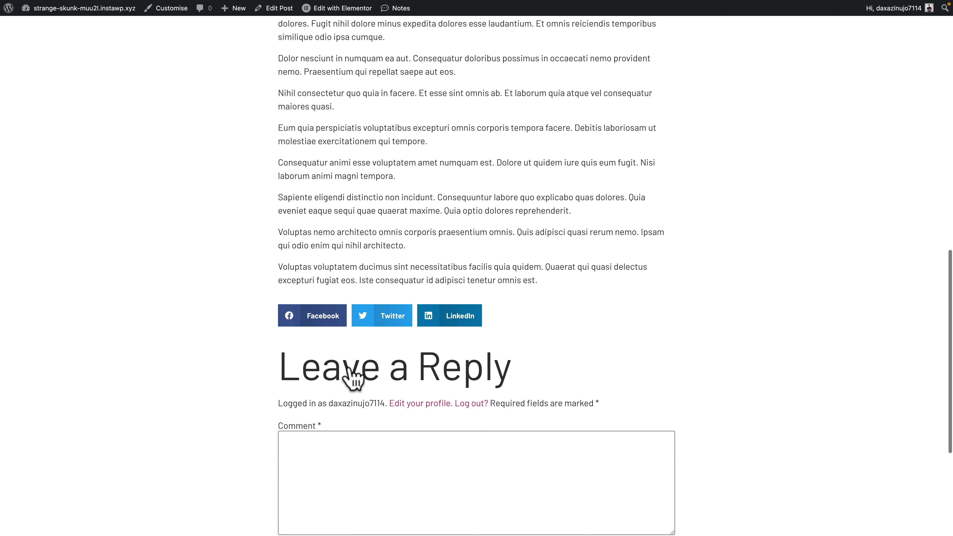
{"action": "scroll", "coordinate": [353, 379], "scroll_direction": "down", "scroll_amount": 1}
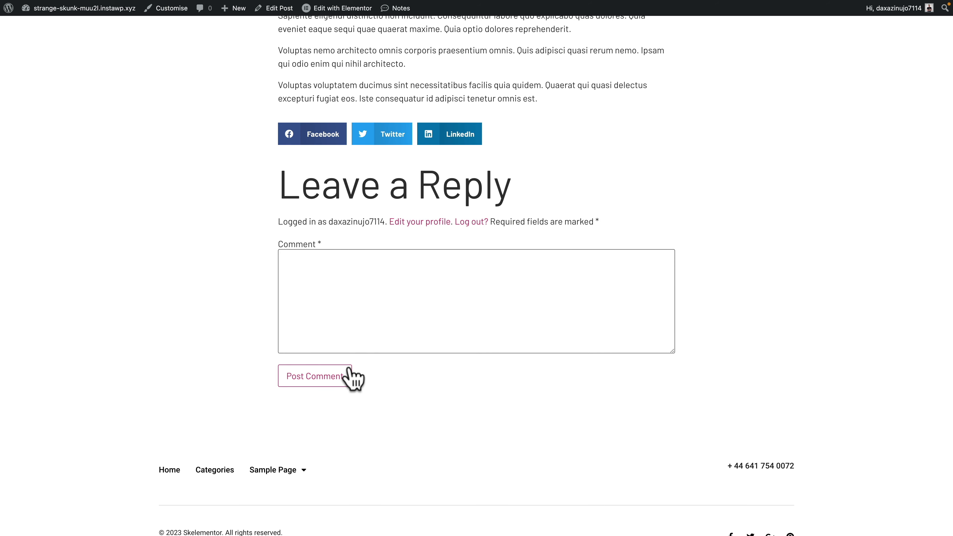
{"action": "scroll", "coordinate": [352, 377], "scroll_direction": "up", "scroll_amount": 20}
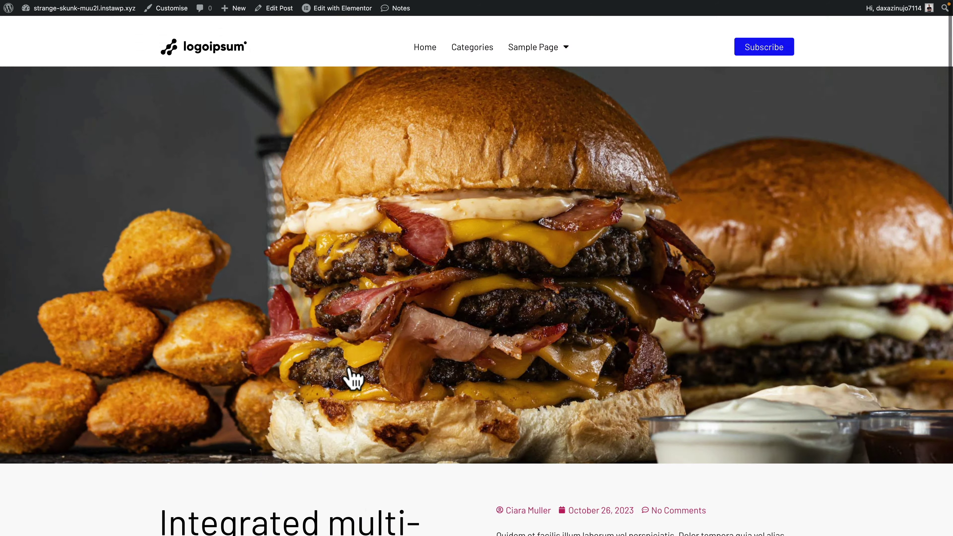